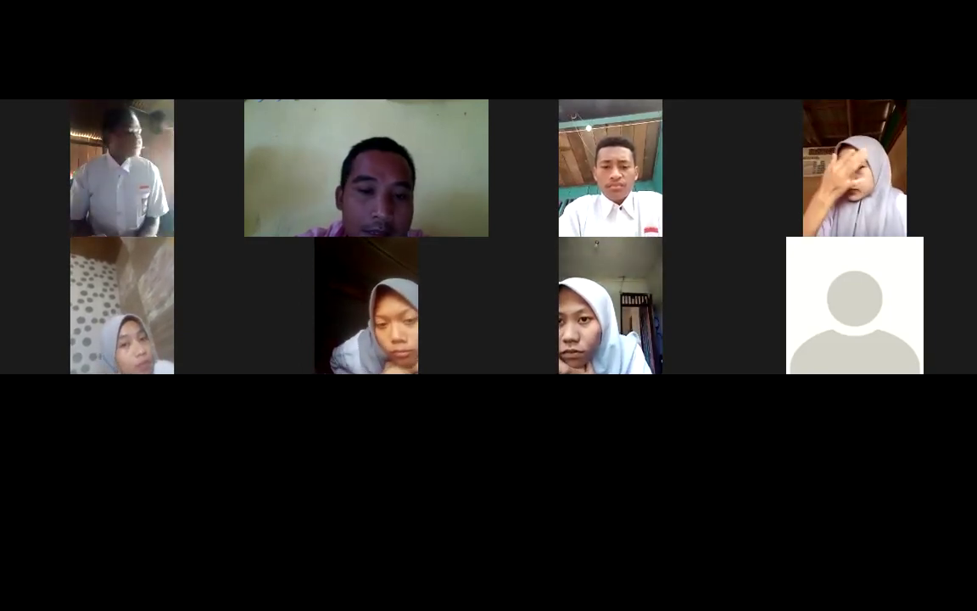
Switch to VMware Workstation and start creating a new virtual machine with the Typical configuration.
key(alt+Tab)
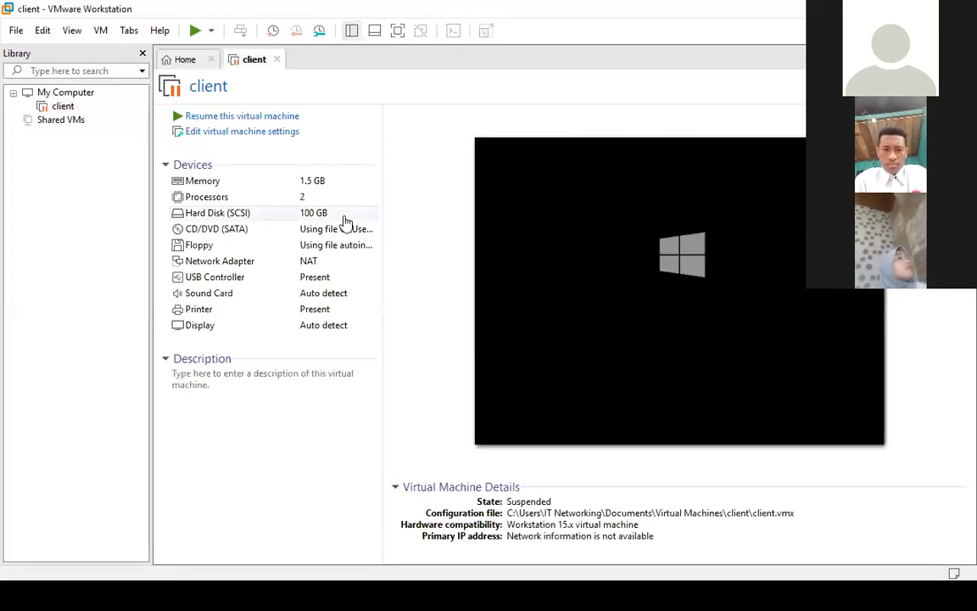
click(188, 61)
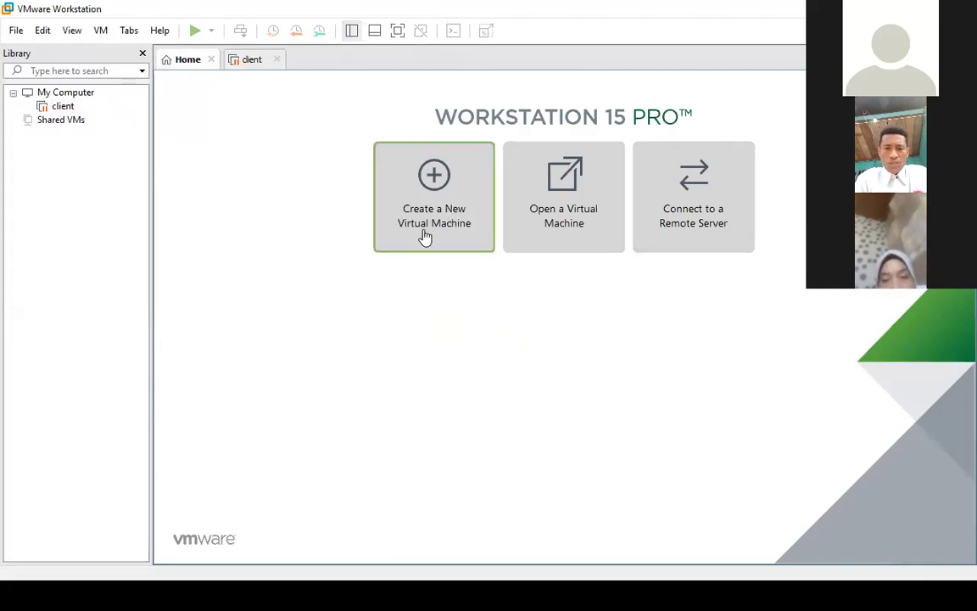
click(433, 197)
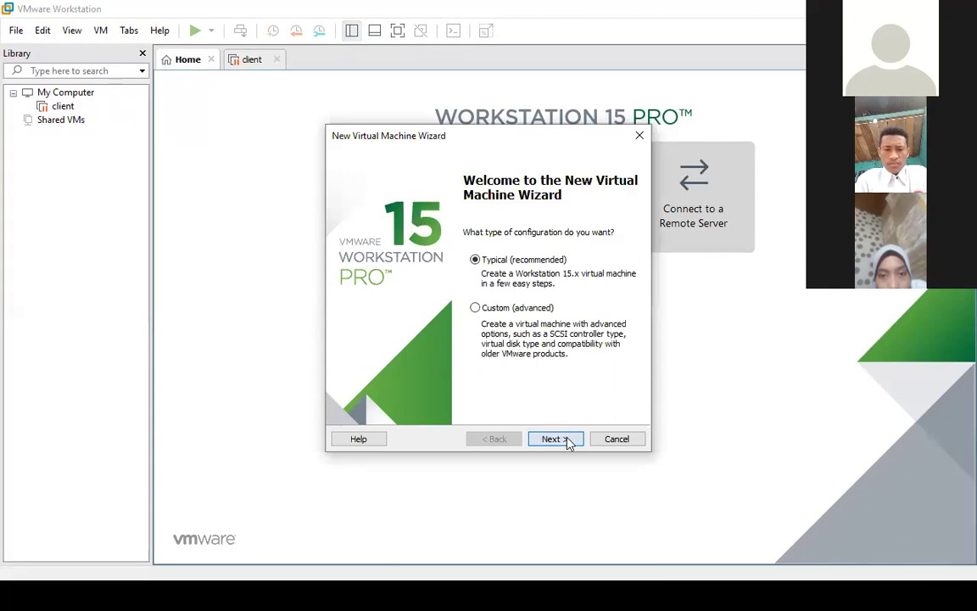
click(567, 439)
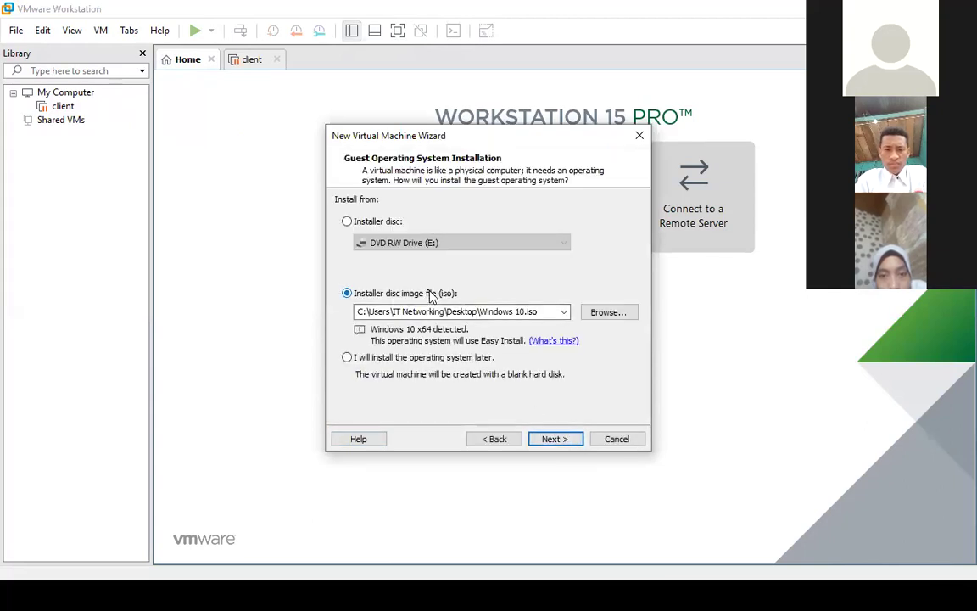
Choose debian-9.2.1-amd64-DVD-1.iso from the Desktop as the installer disc image and continue to the naming page.
click(602, 312)
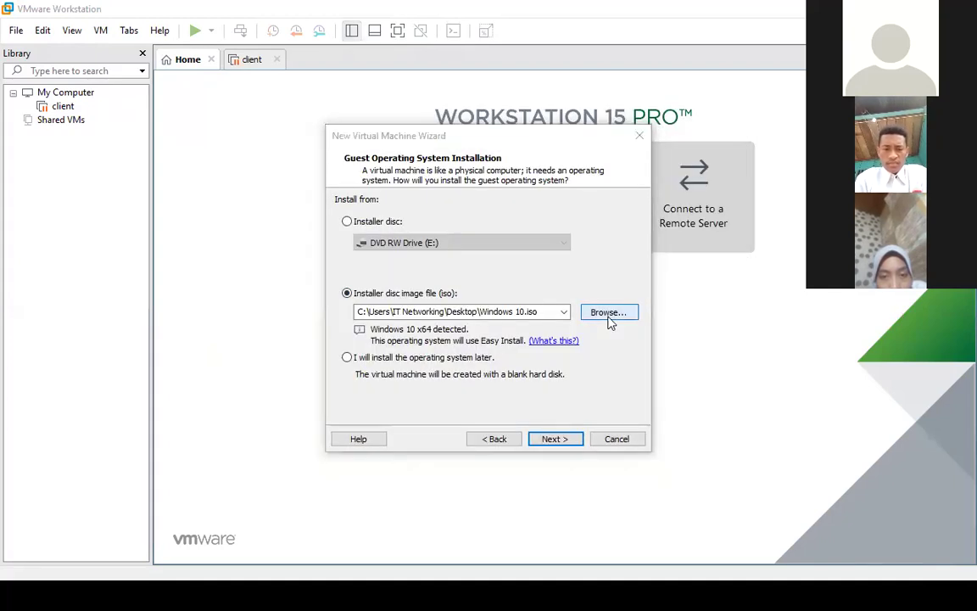
click(607, 313)
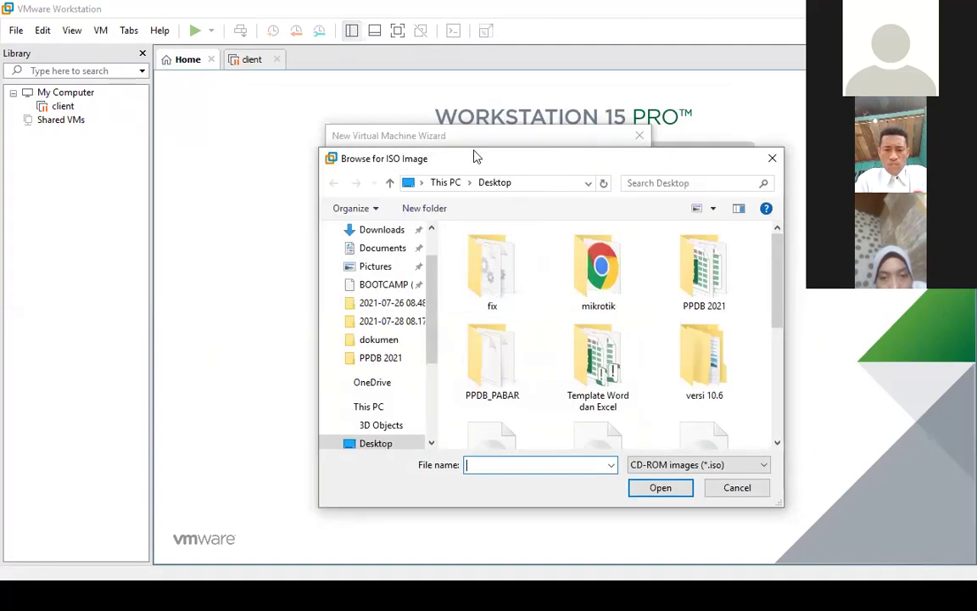
drag(475, 156, 226, 106)
scroll(359, 312, down, 5)
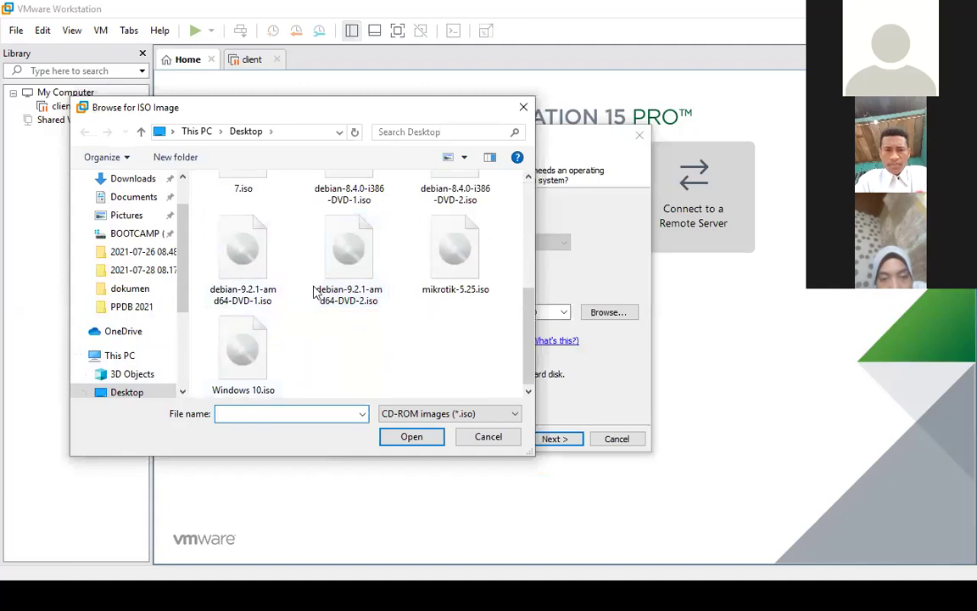
double_click(257, 290)
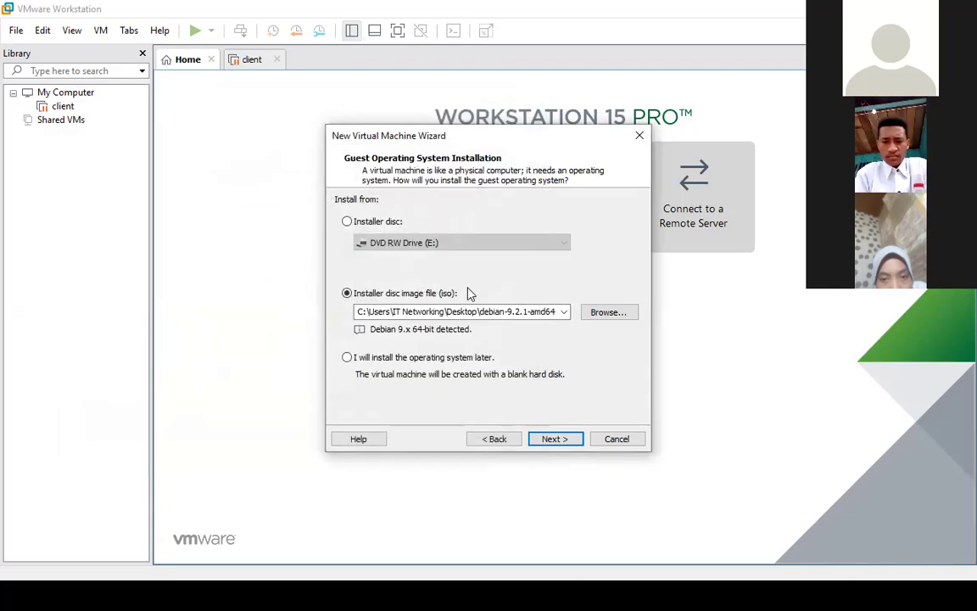
click(556, 438)
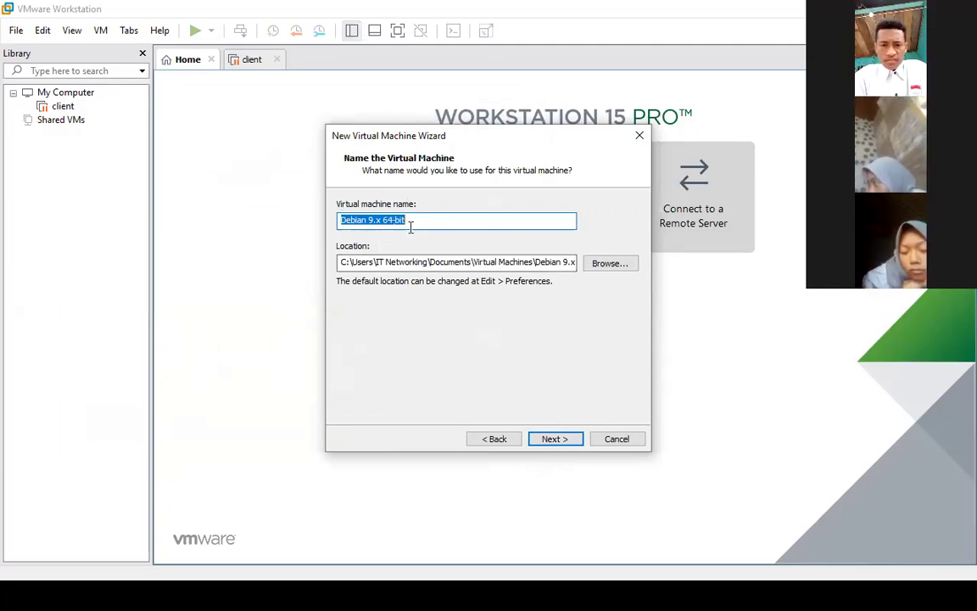
Name the virtual machine SERVER1 and continue to the disk capacity page.
text(SERVER)
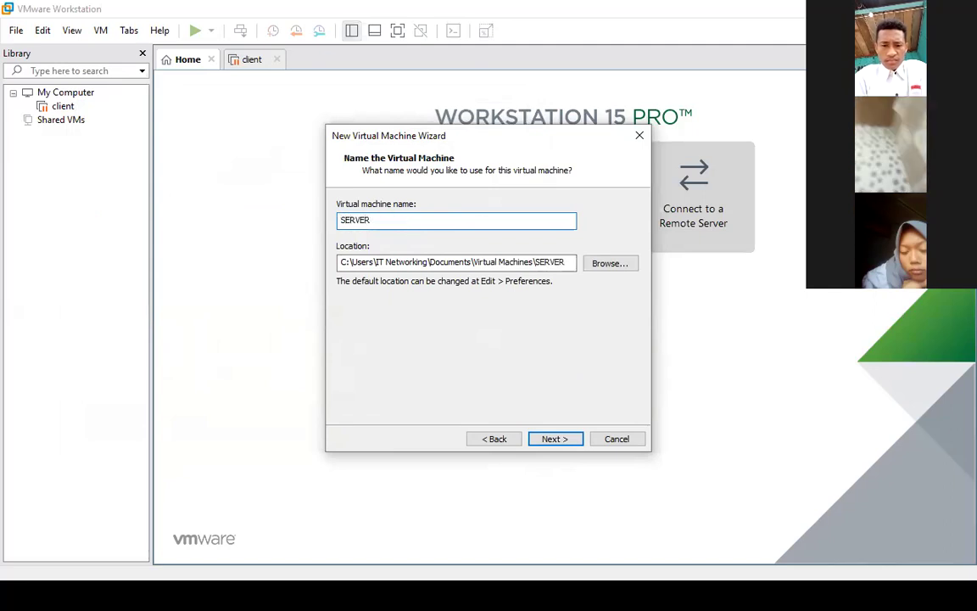
click(552, 438)
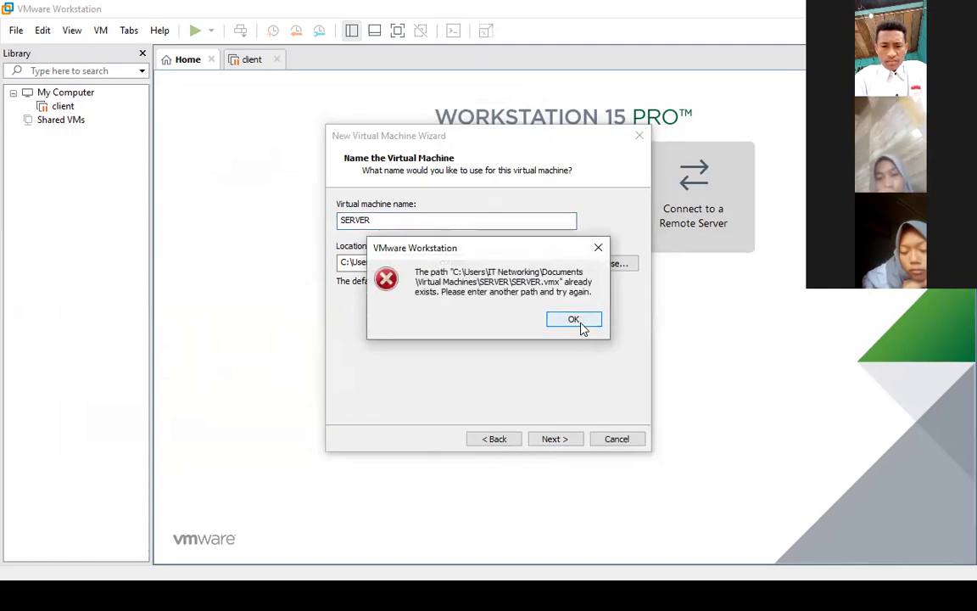
click(579, 322)
click(396, 220)
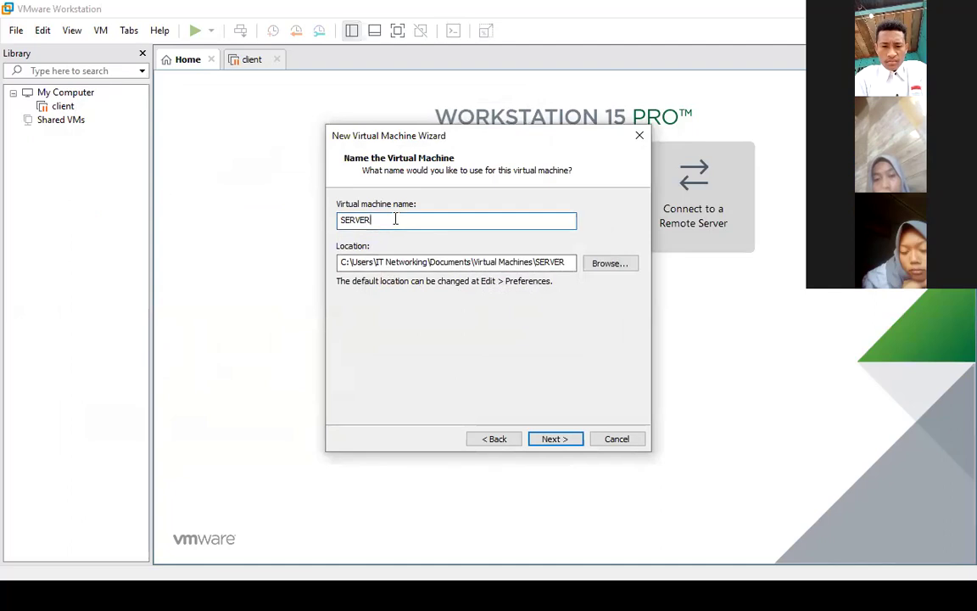
text(1)
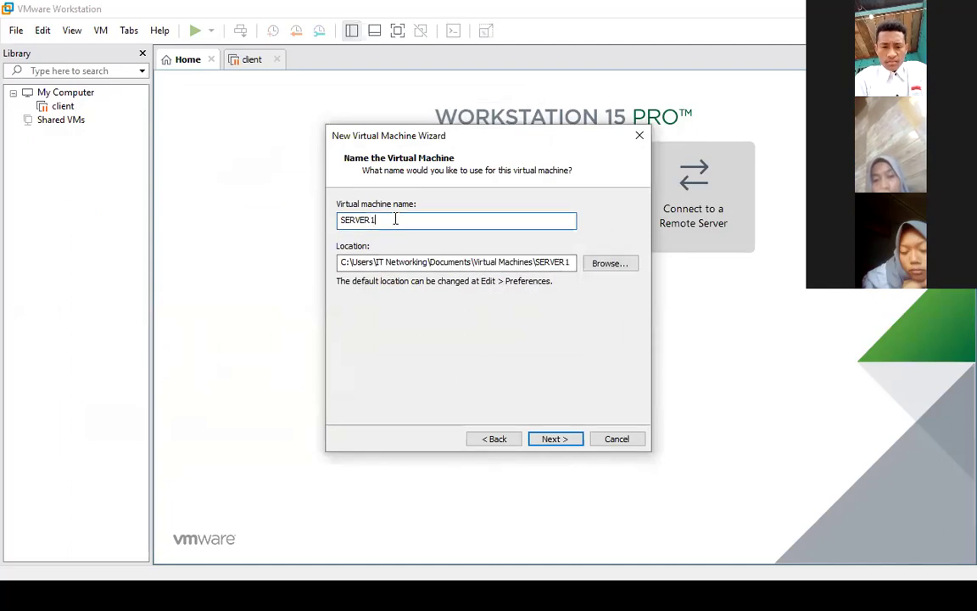
click(556, 438)
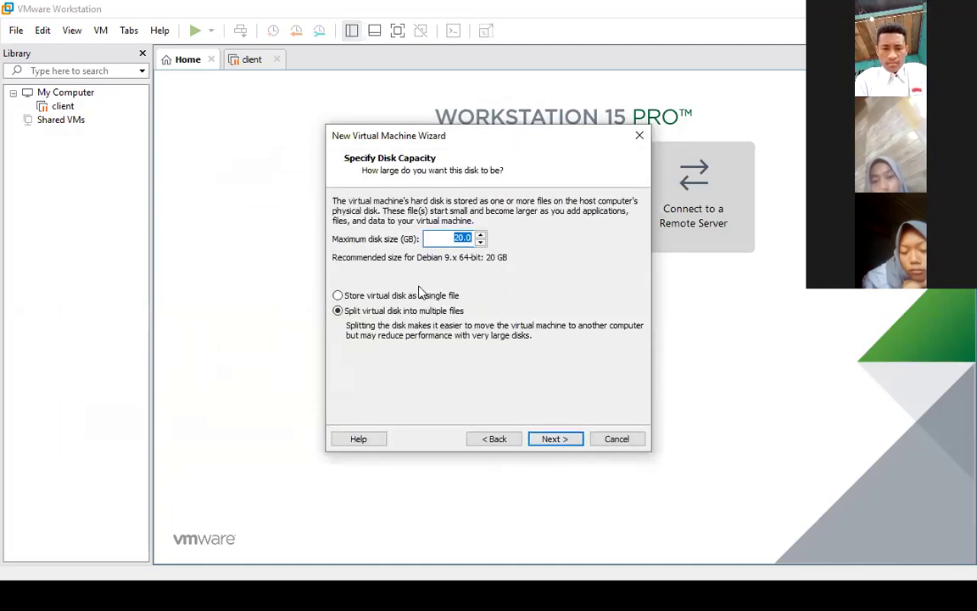
Accept a 20 GB virtual disk split into multiple files and finish creating the virtual machine.
click(556, 439)
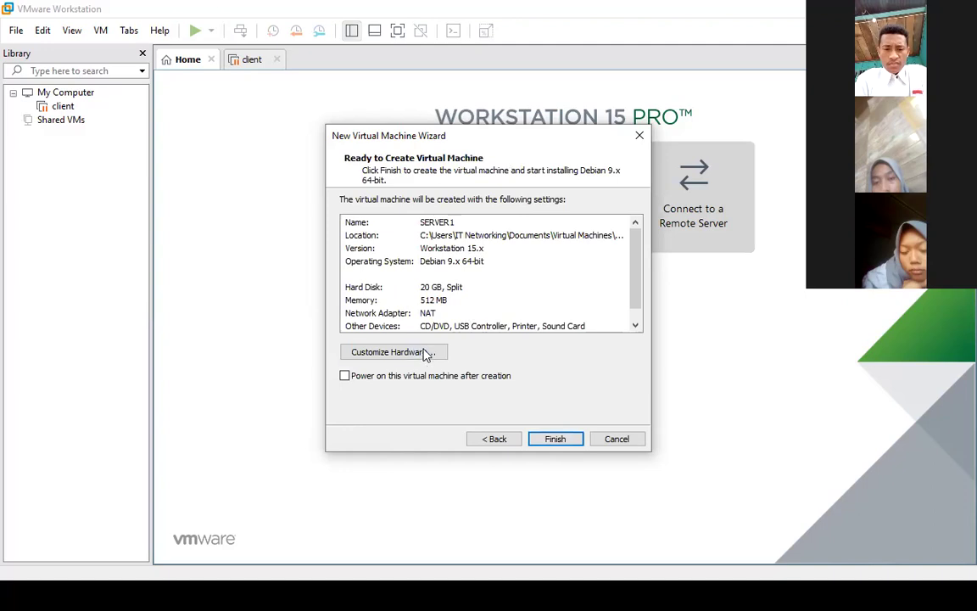
click(563, 442)
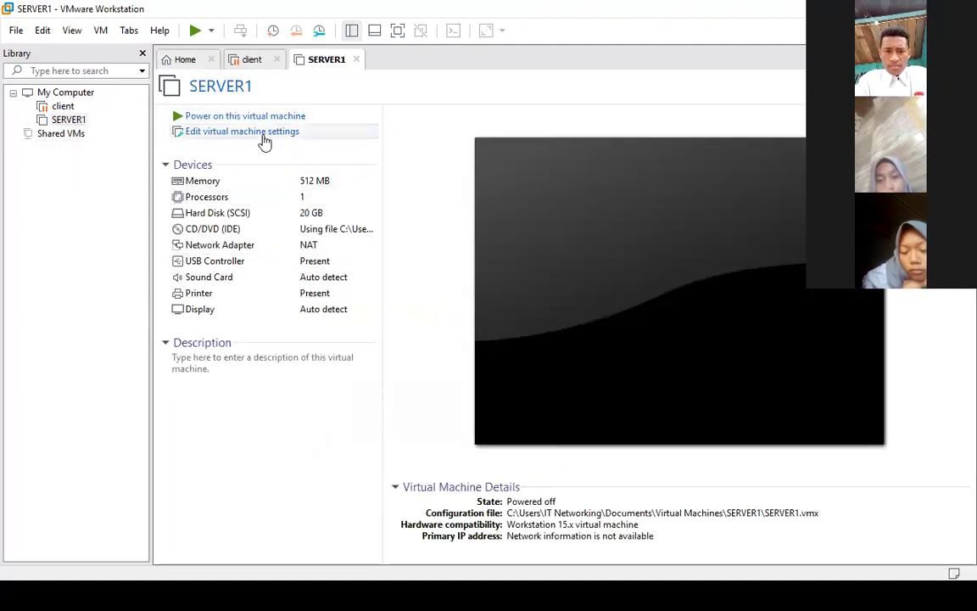
Open the settings of SERVER1 and set its memory to 1024 MB.
click(258, 143)
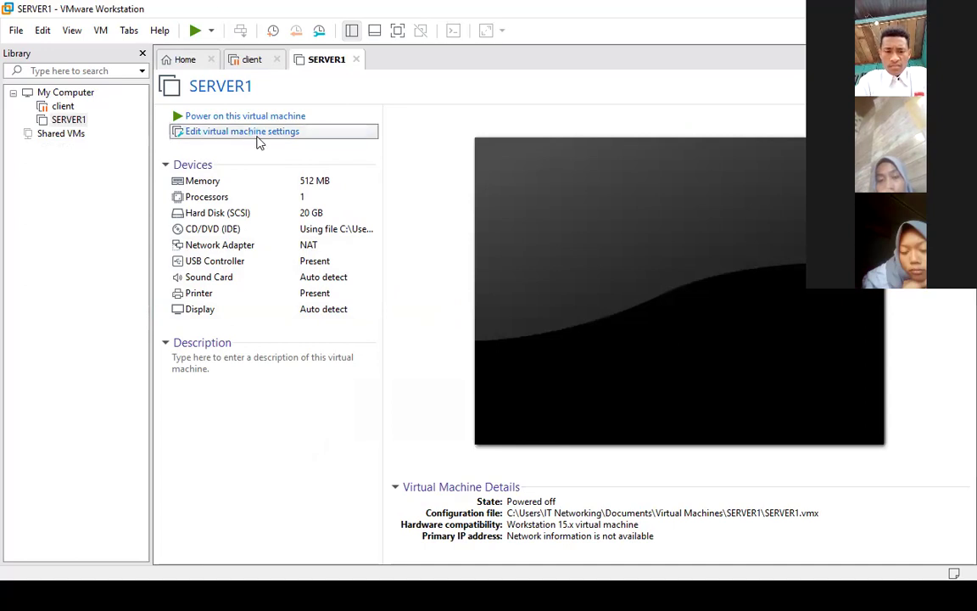
click(256, 133)
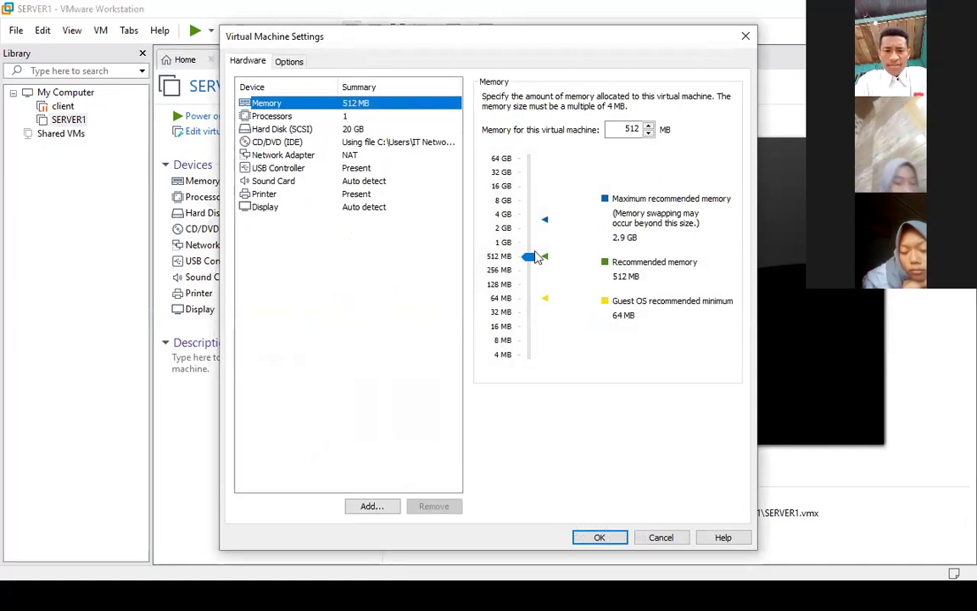
click(534, 254)
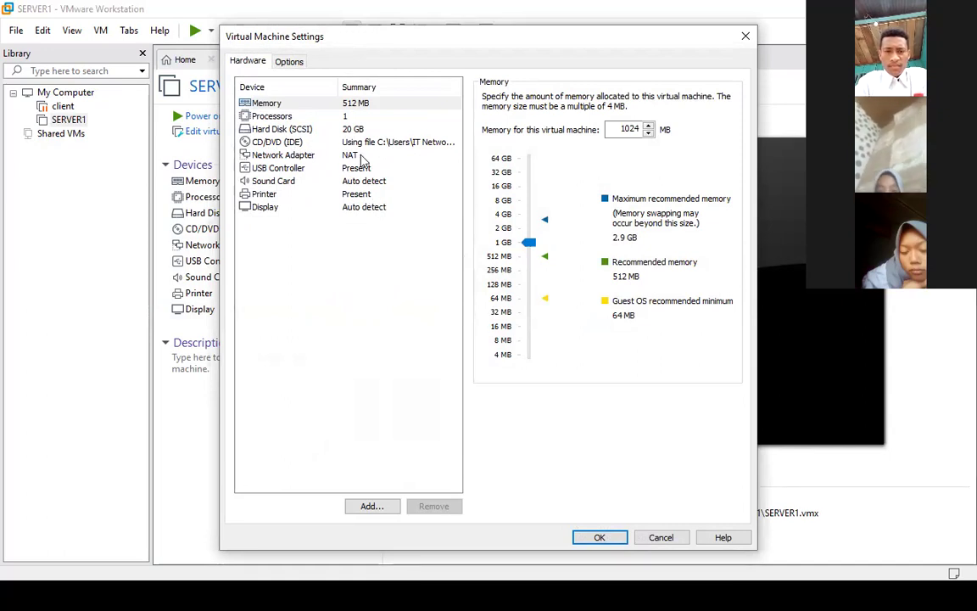
Remove the network adapter from SERVER1 and apply the hardware settings.
click(297, 157)
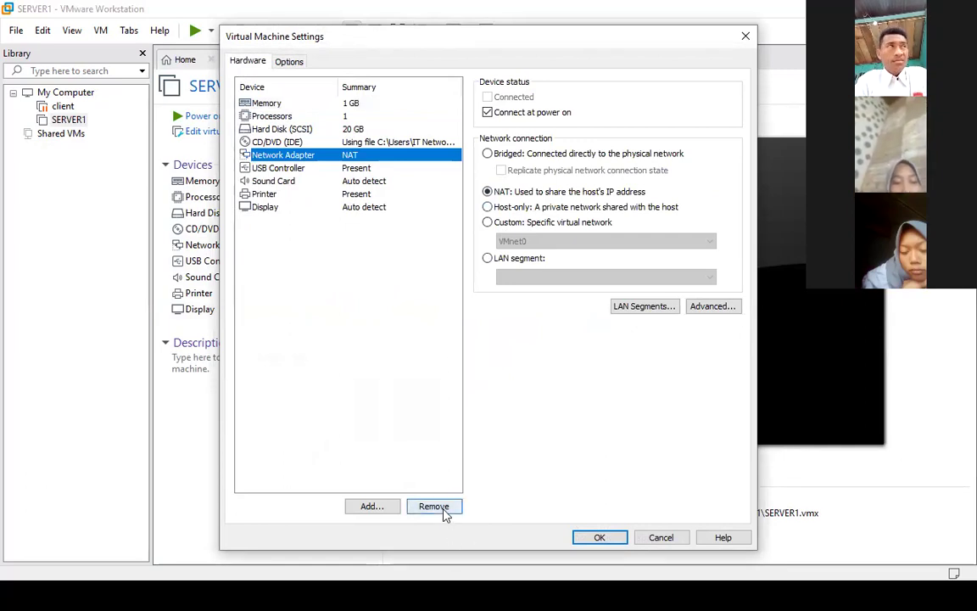
click(443, 508)
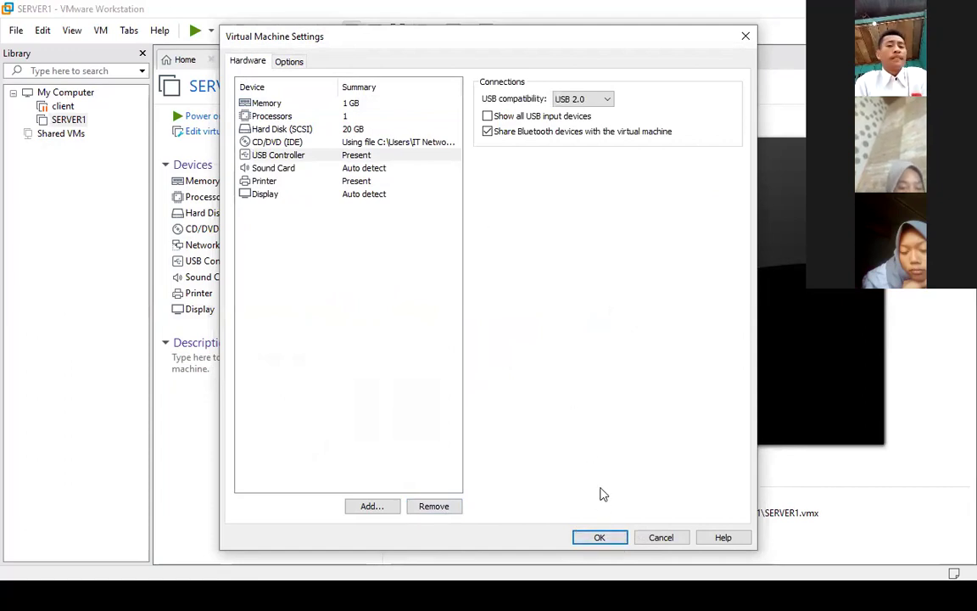
click(609, 538)
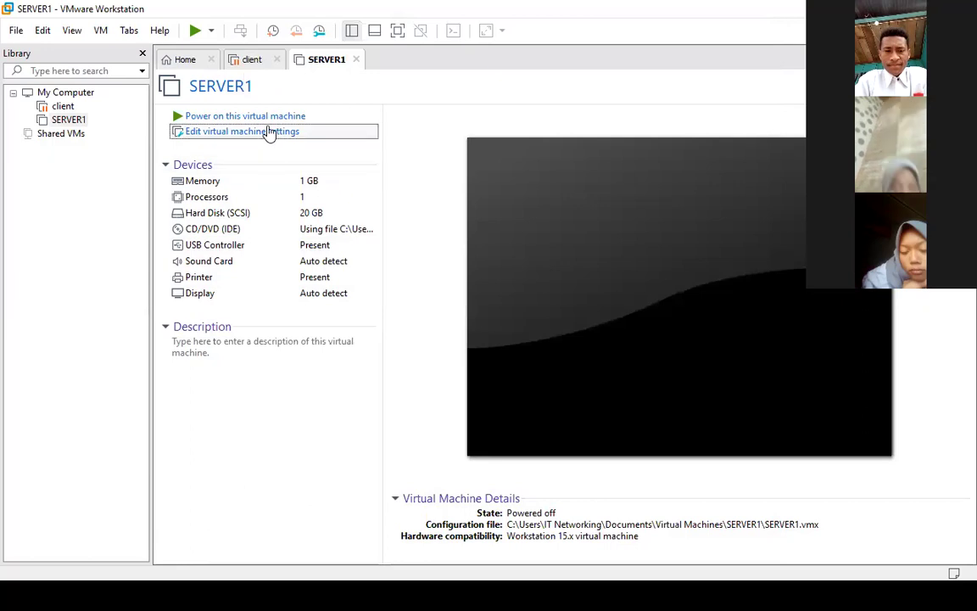
Power on SERVER1 and start the non-graphical Install option from the Debian boot menu.
click(210, 116)
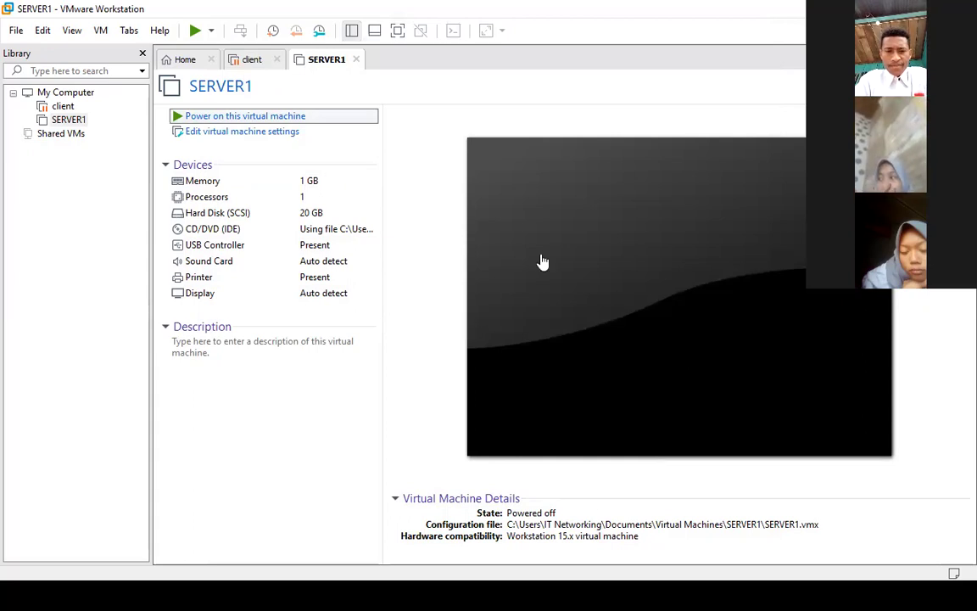
click(302, 117)
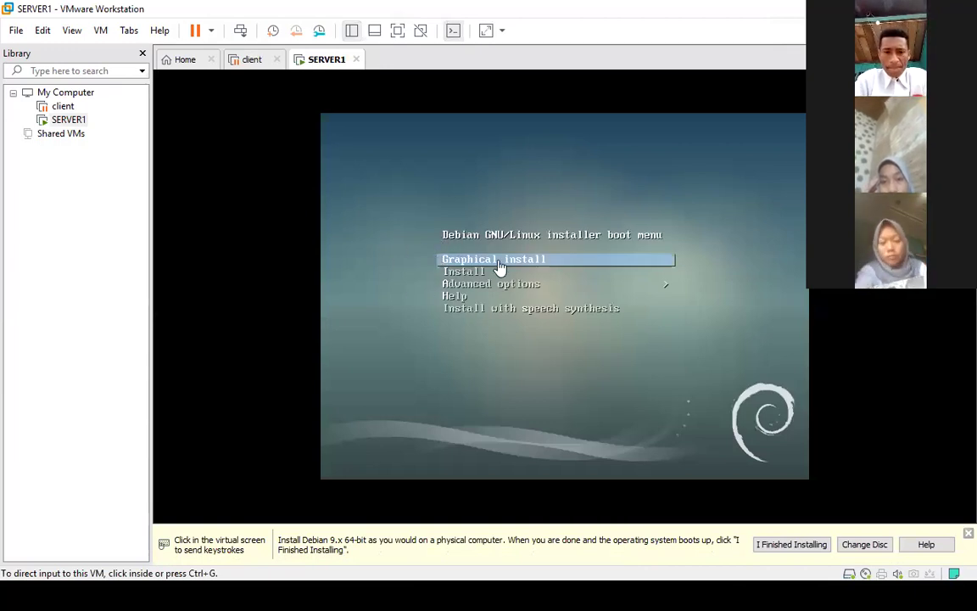
click(343, 350)
key(Down)
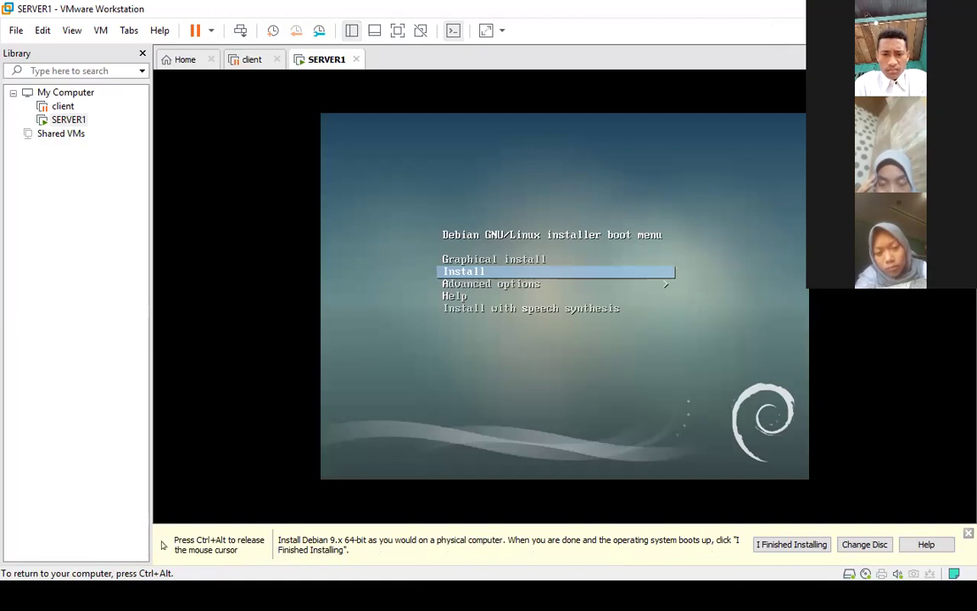
key(Return)
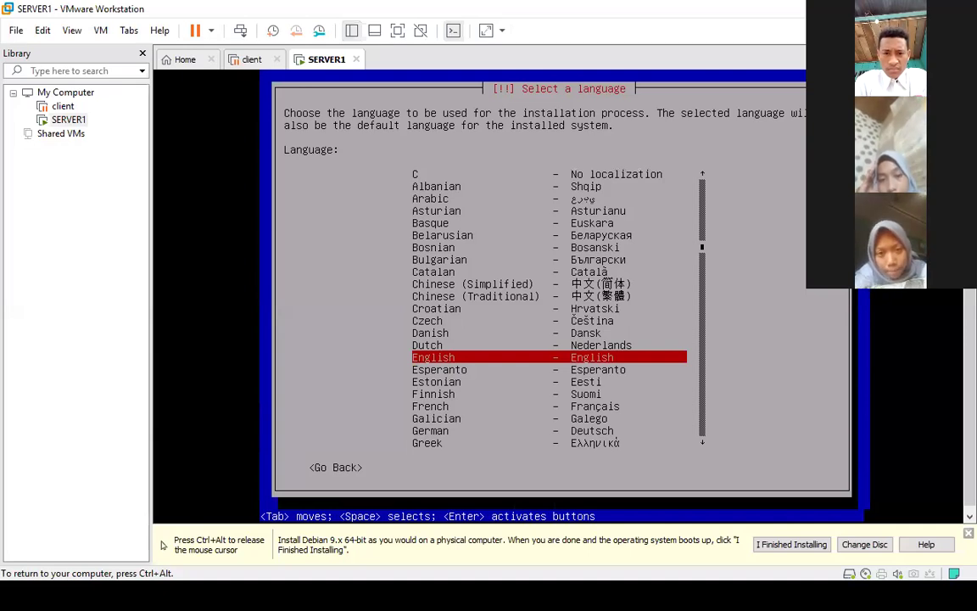
Set the installer language to English, the location to United States and the keymap to American English.
key(Return)
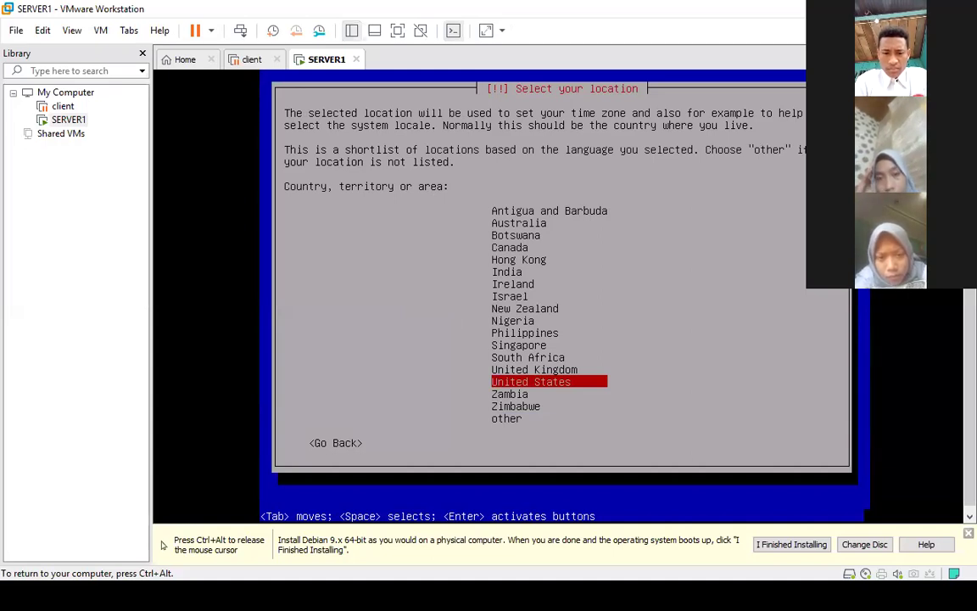
key(Return)
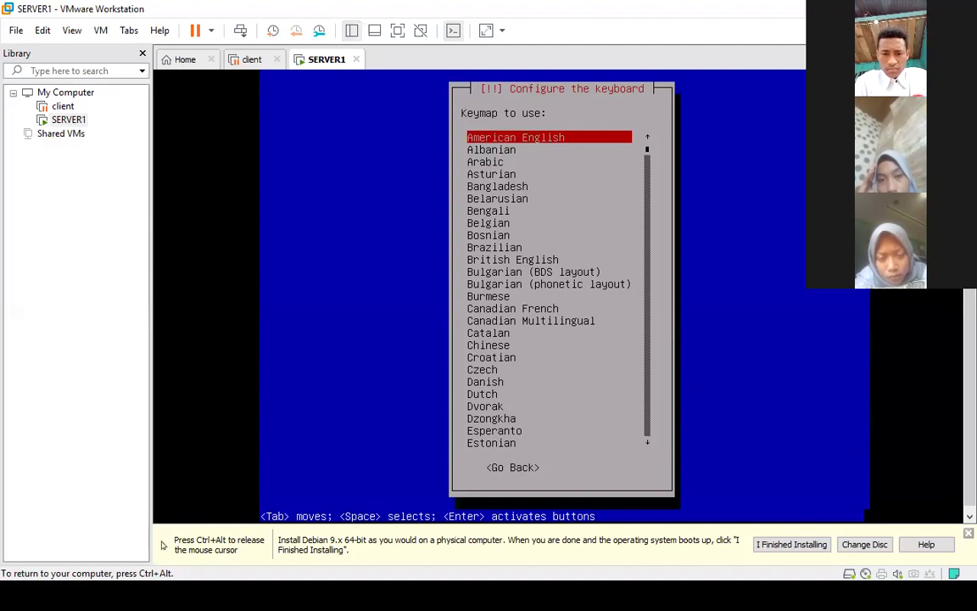
key(Return)
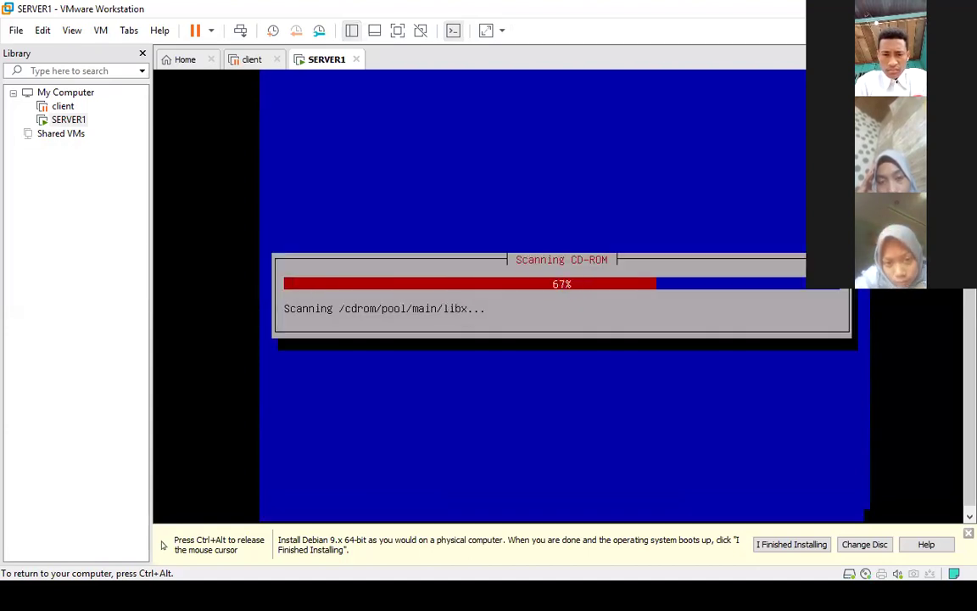
Continue the Debian installation with no ethernet card and without any network interface.
key(ctrl+alt)
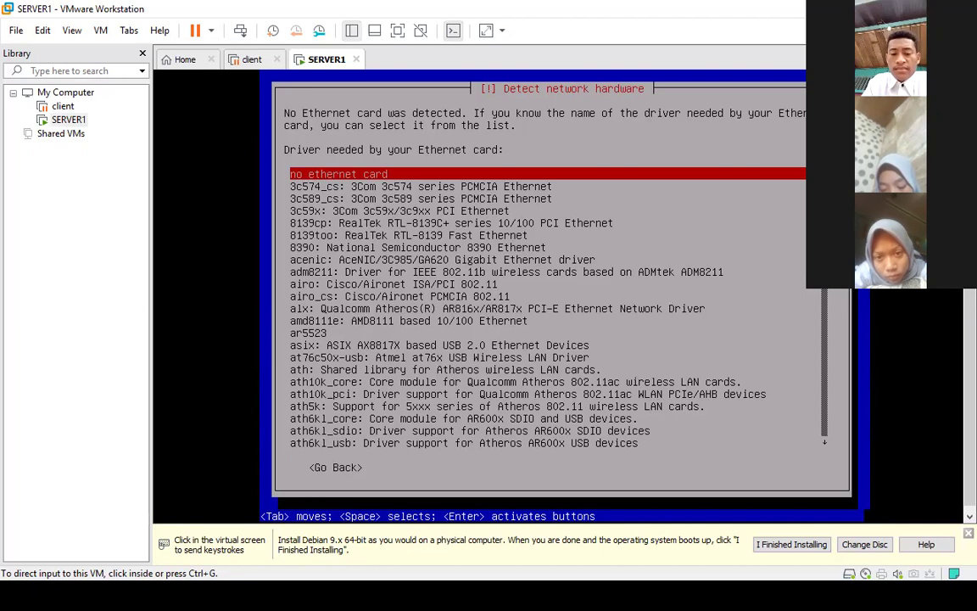
click(516, 233)
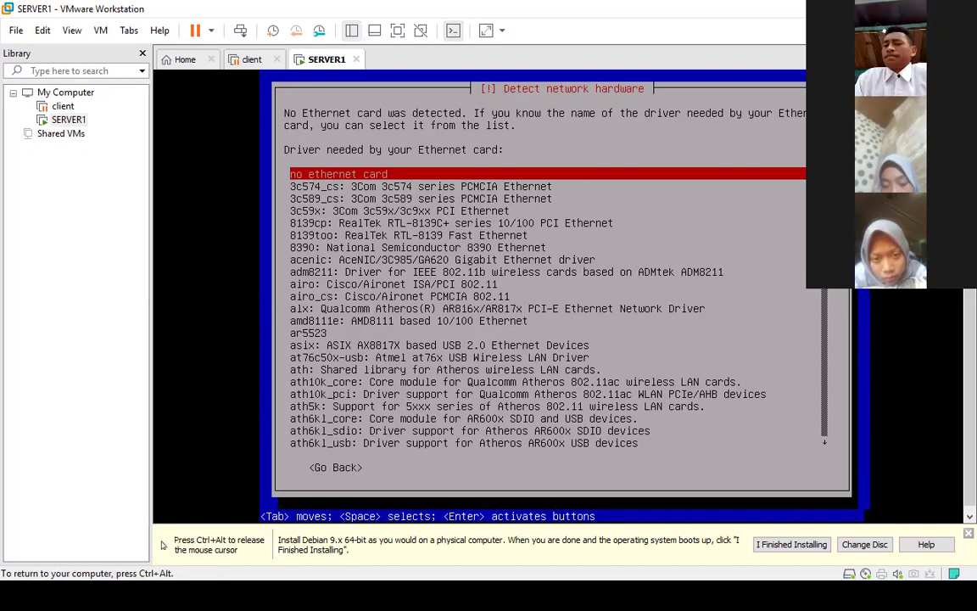
key(Return)
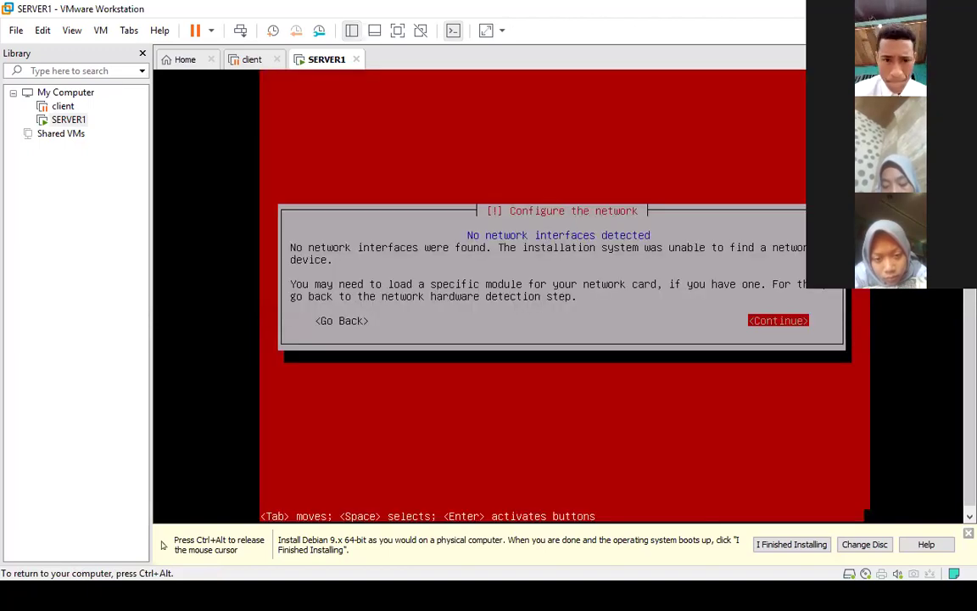
key(Return)
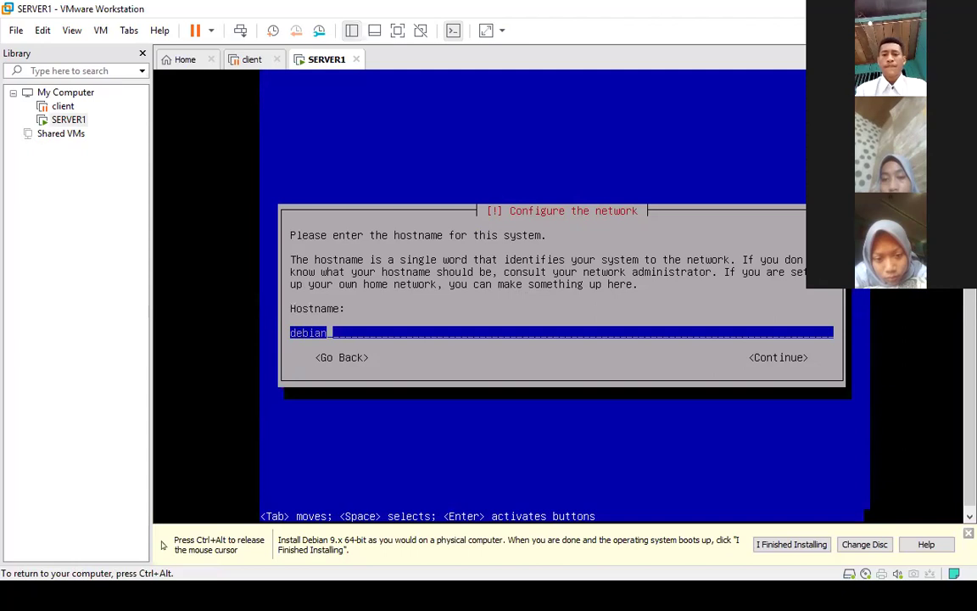
Accept debian as the system hostname and continue the network configuration.
key(ctrl+alt)
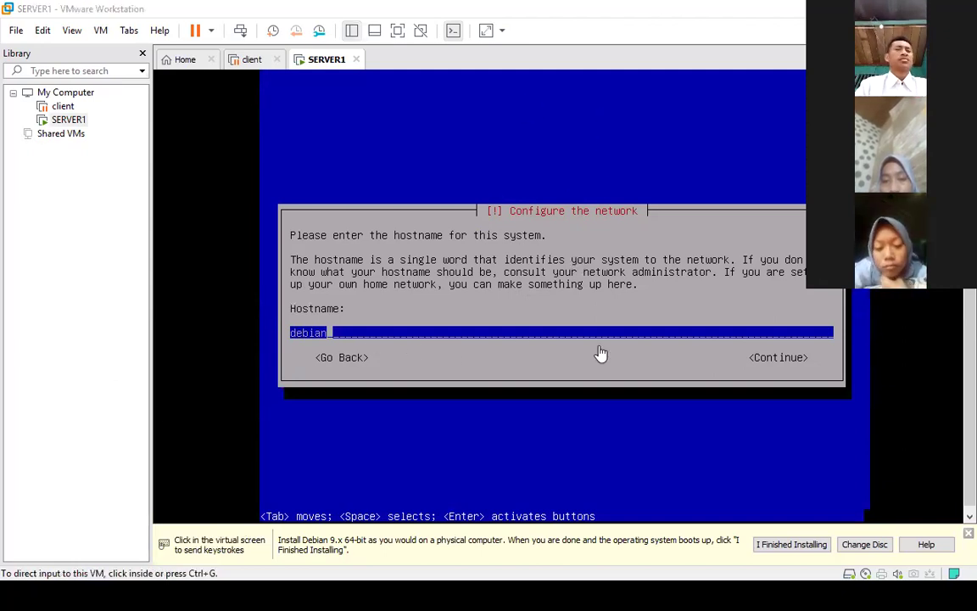
click(400, 334)
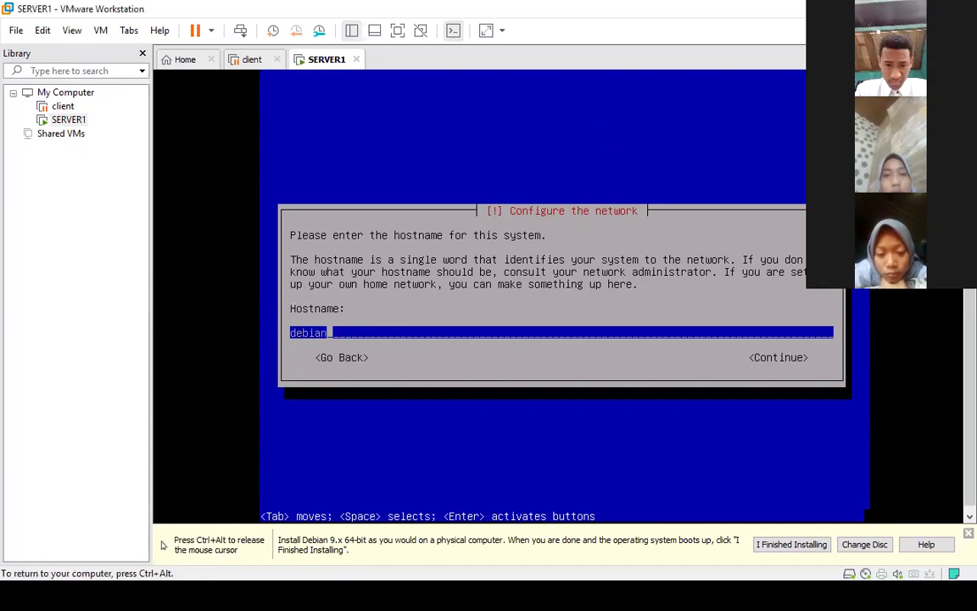
key(Return)
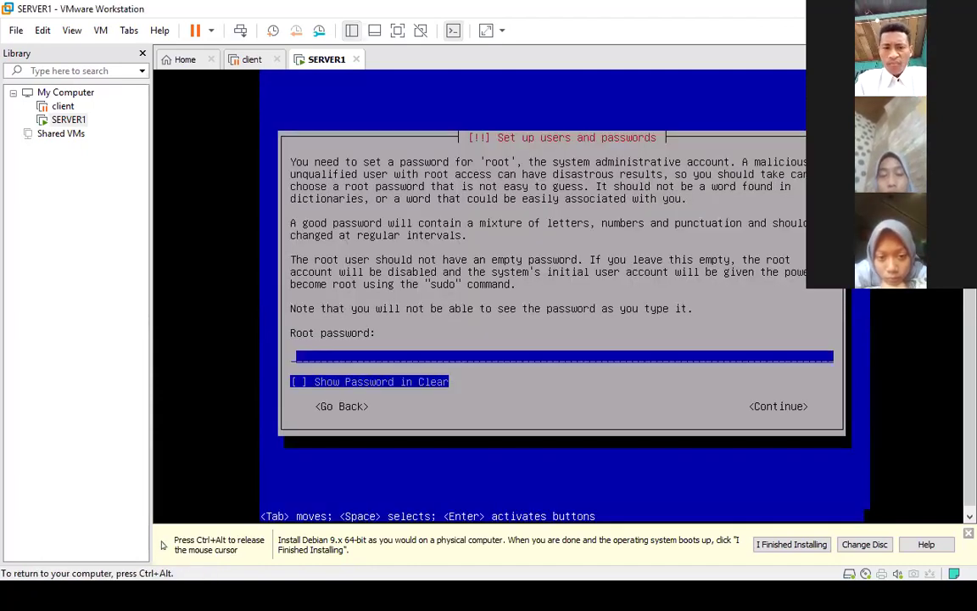
Set the root password and re-enter it for verification.
key(ctrl+alt)
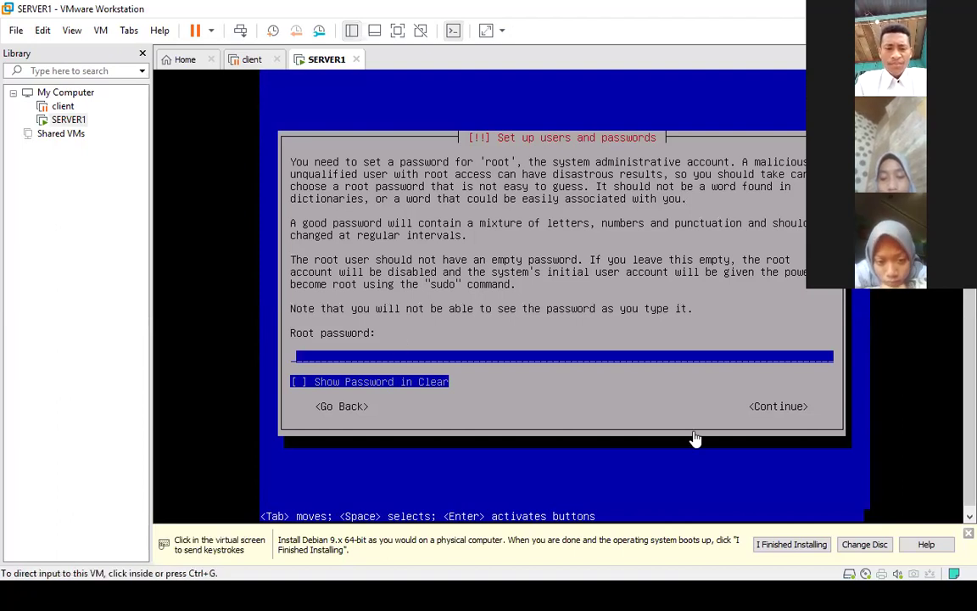
click(308, 324)
key(ctrl+alt)
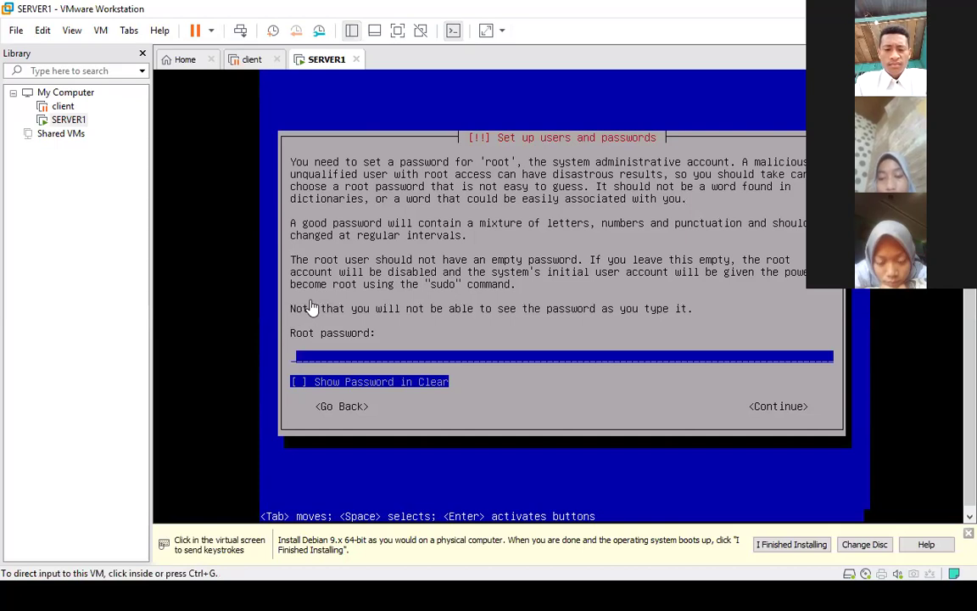
click(333, 331)
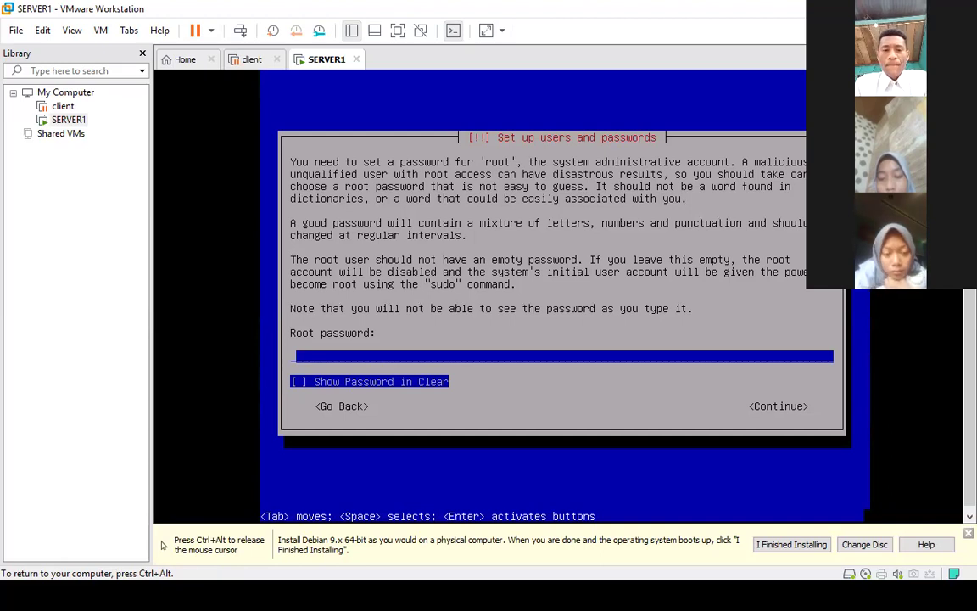
text(1)
key(Return)
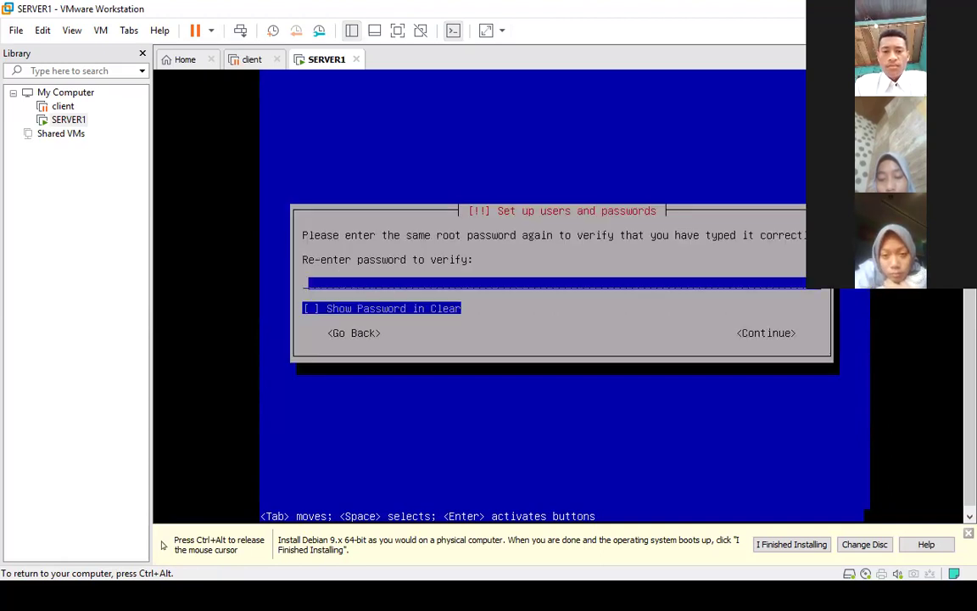
text(1)
key(Return)
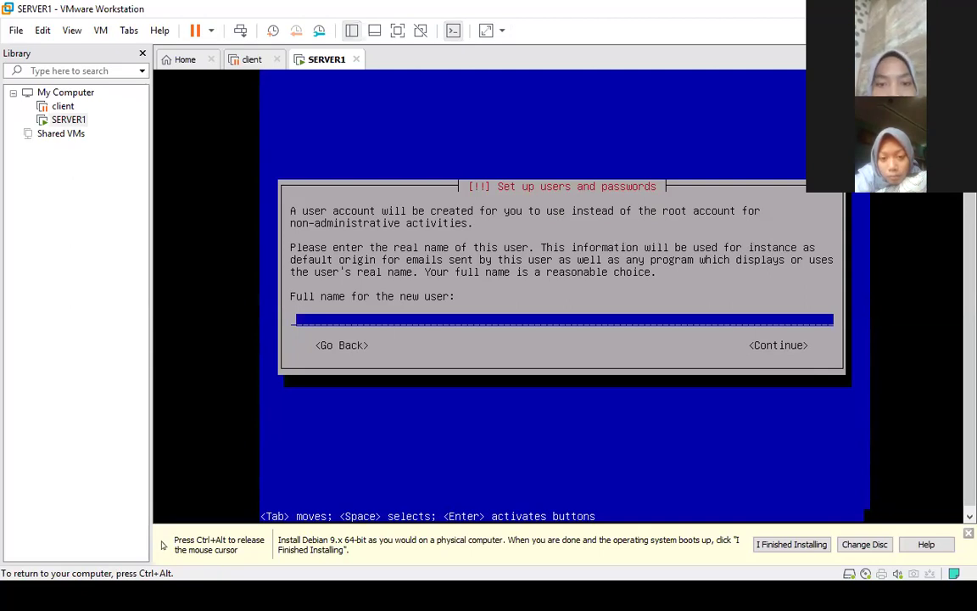
Create the new user account with server as both the full name and the username.
text(server)
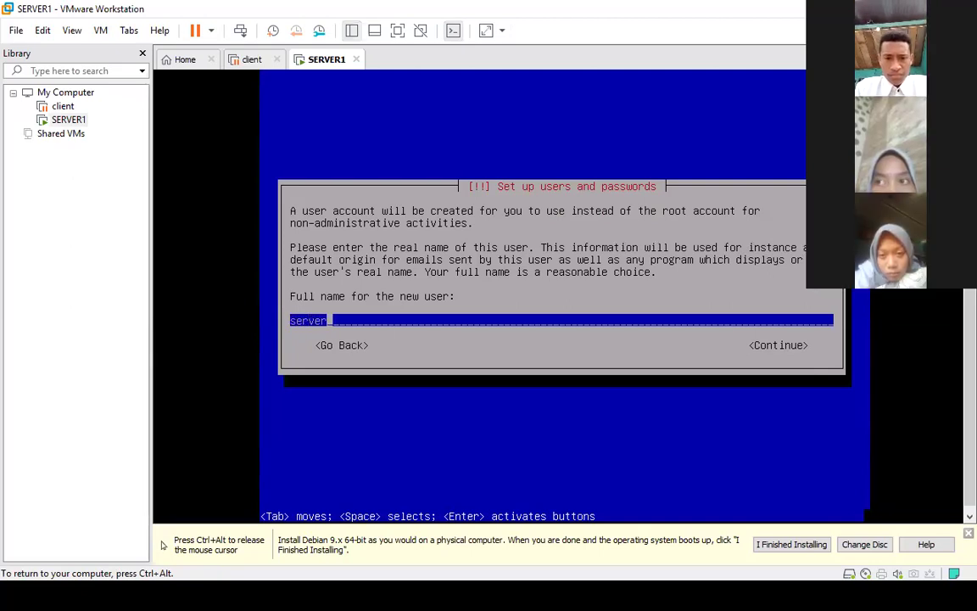
key(Return)
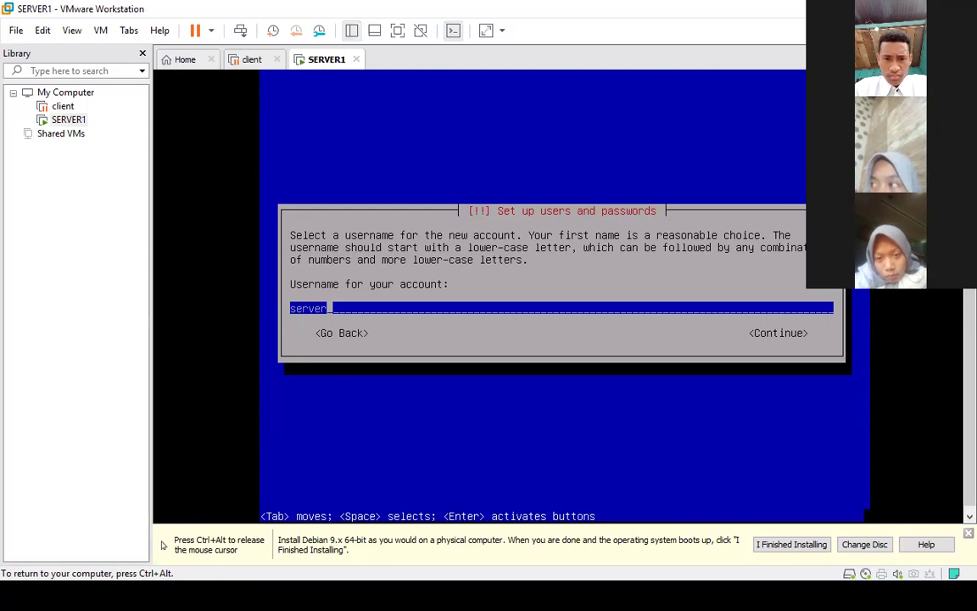
key(Return)
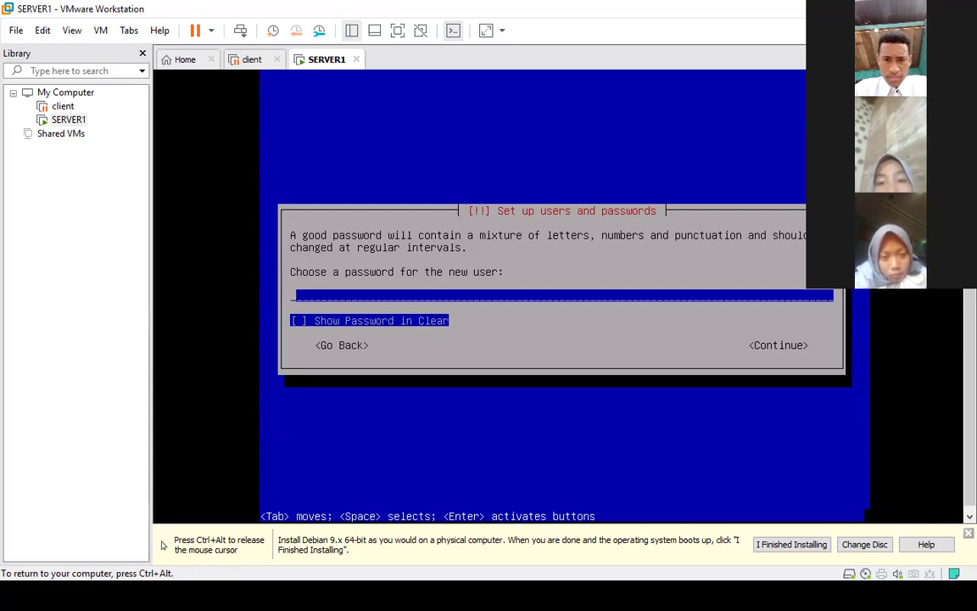
Set the password for the new user account and re-enter it for verification.
text(*)
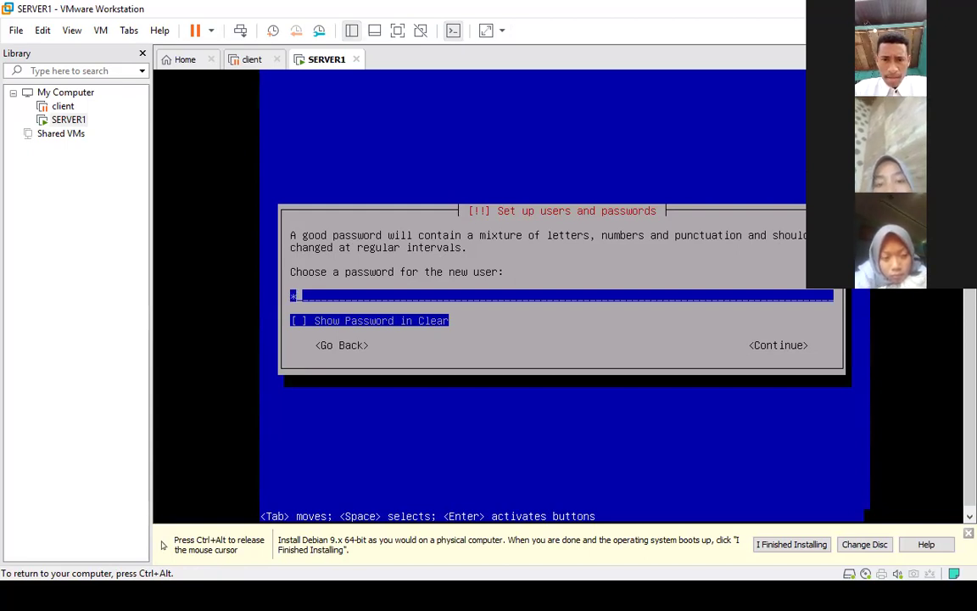
key(Return)
text(*)
key(Return)
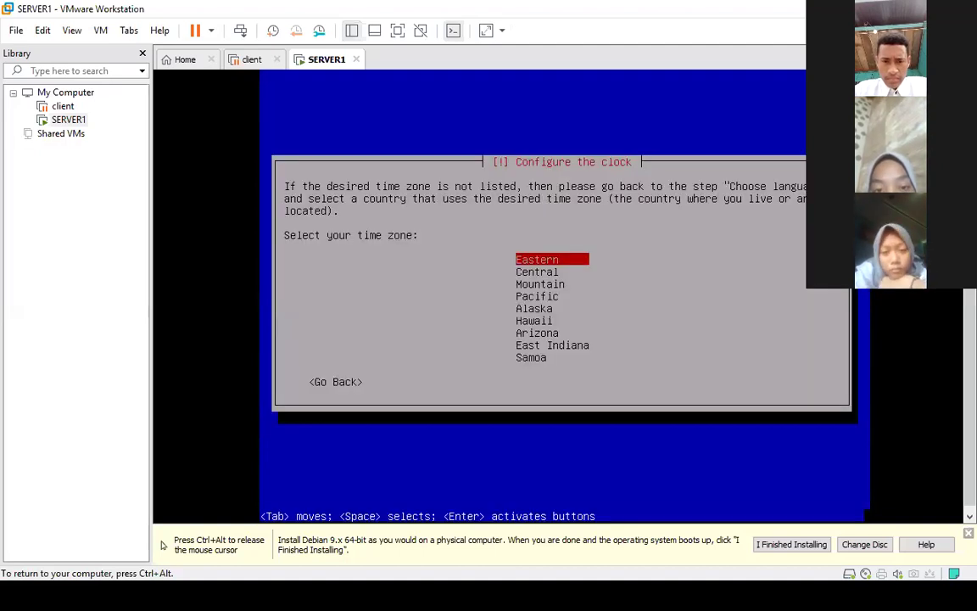
Set the system time zone to Eastern.
key(ctrl+alt)
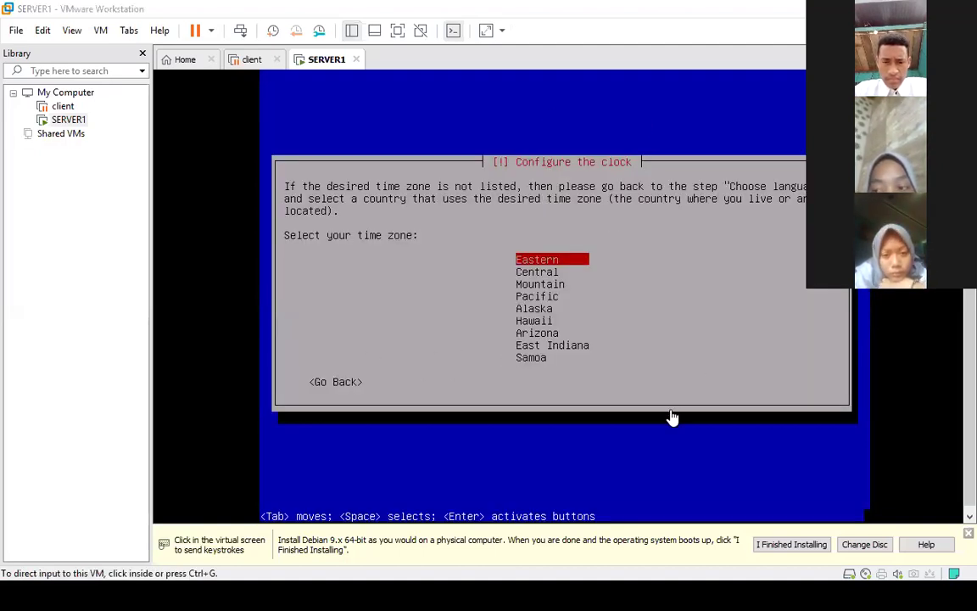
click(672, 415)
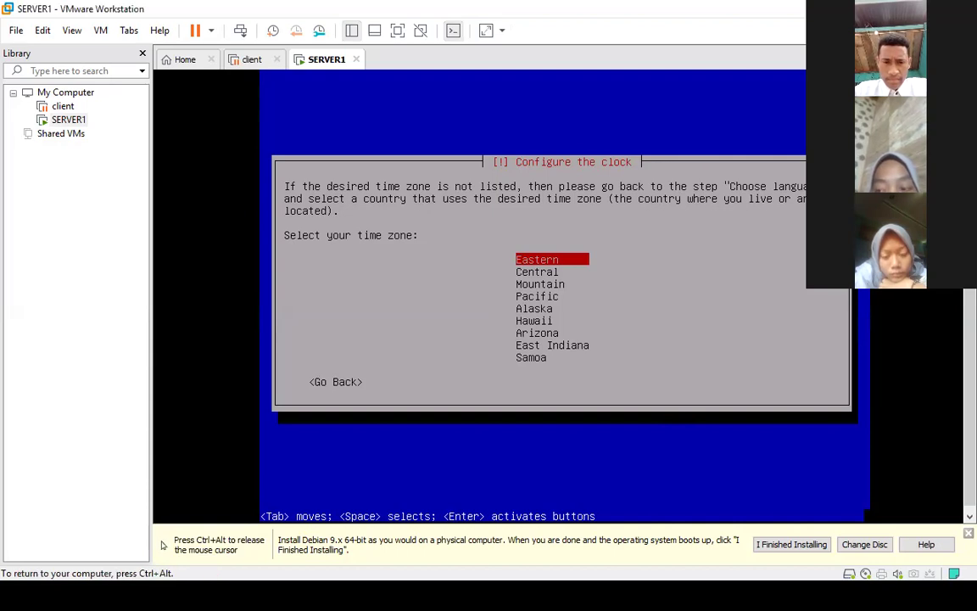
key(Return)
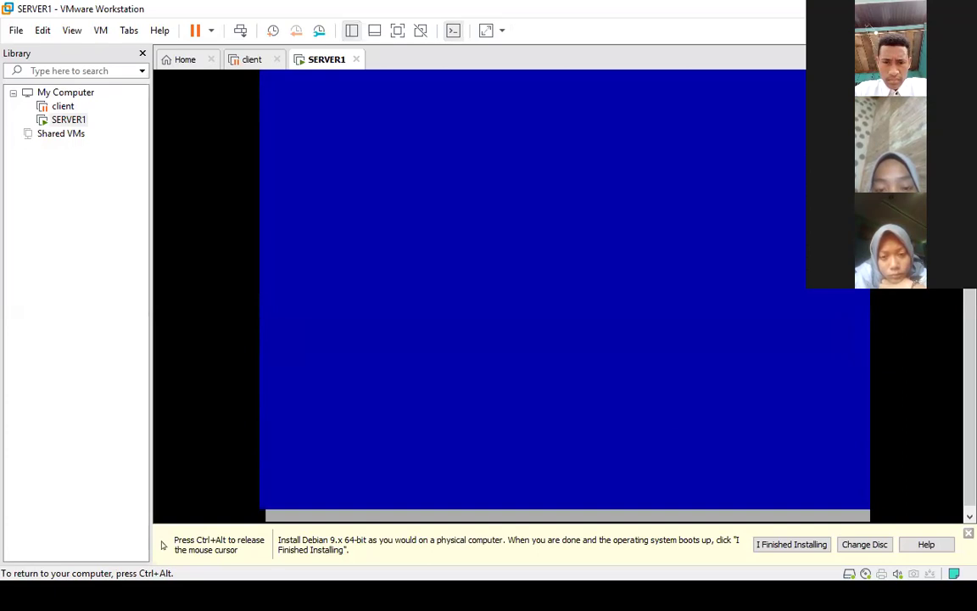
Partition the entire SCSI1 (sda) disk with the guided method, keeping all files in one partition.
key(ctrl+alt)
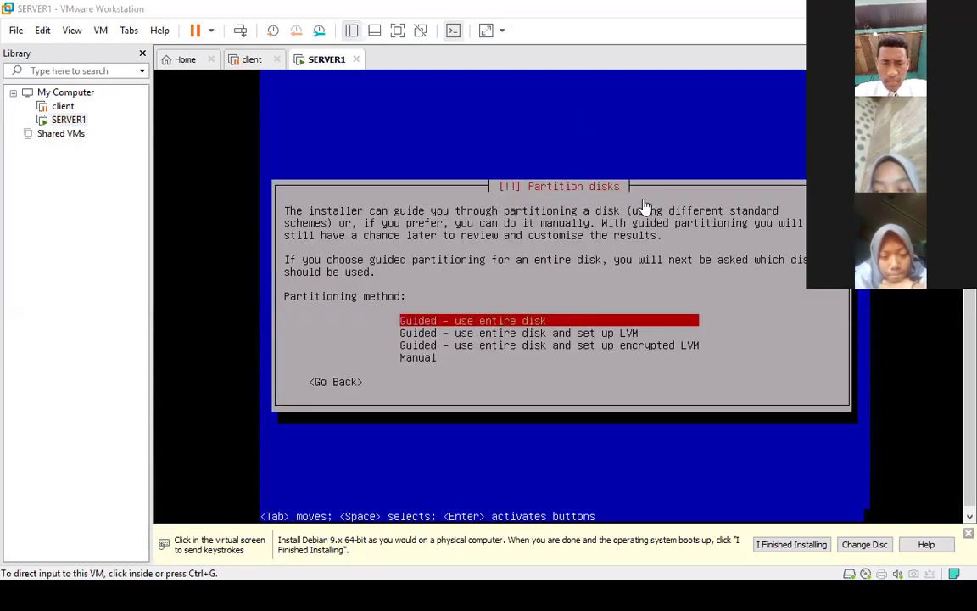
click(602, 344)
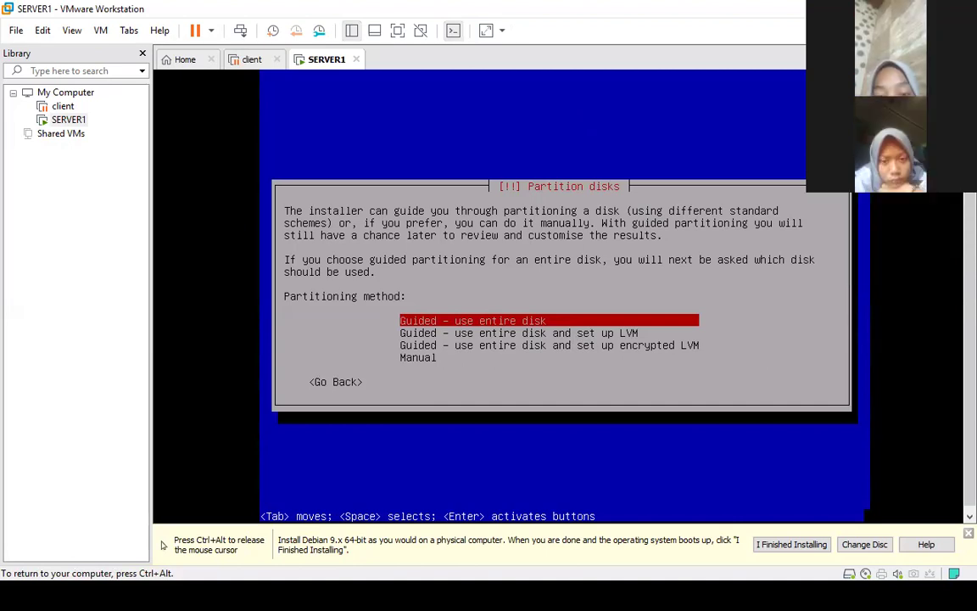
key(Return)
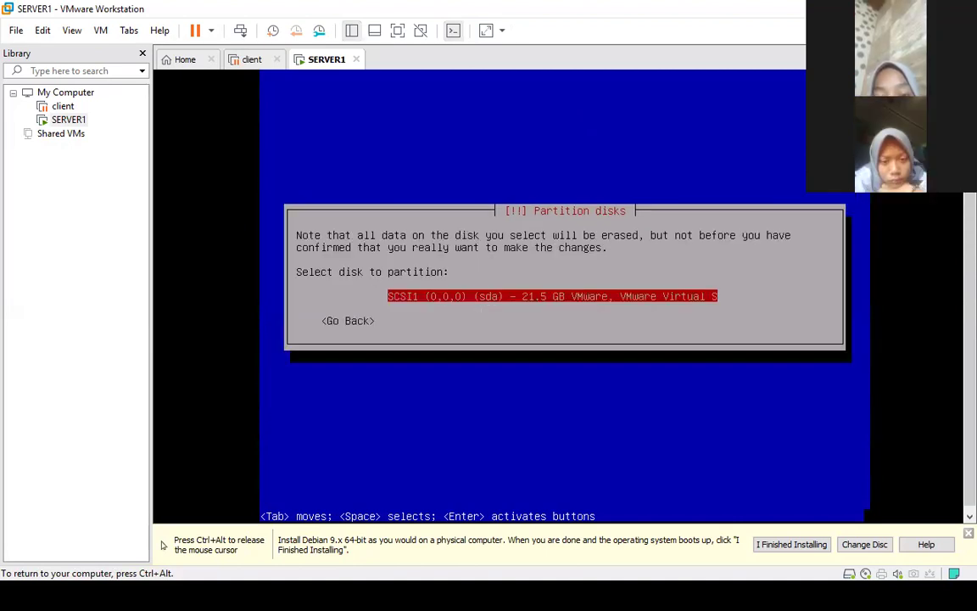
key(Return)
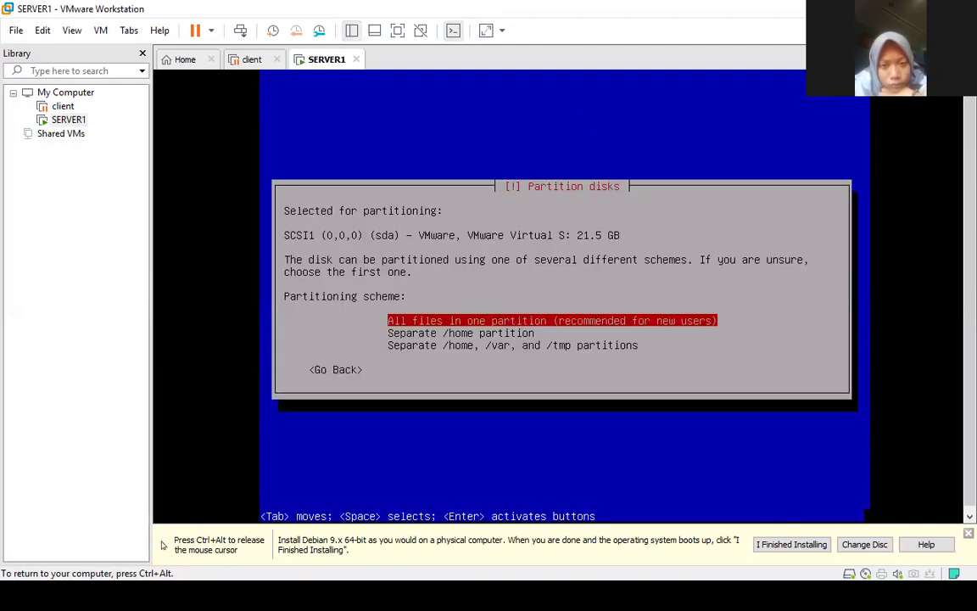
key(Return)
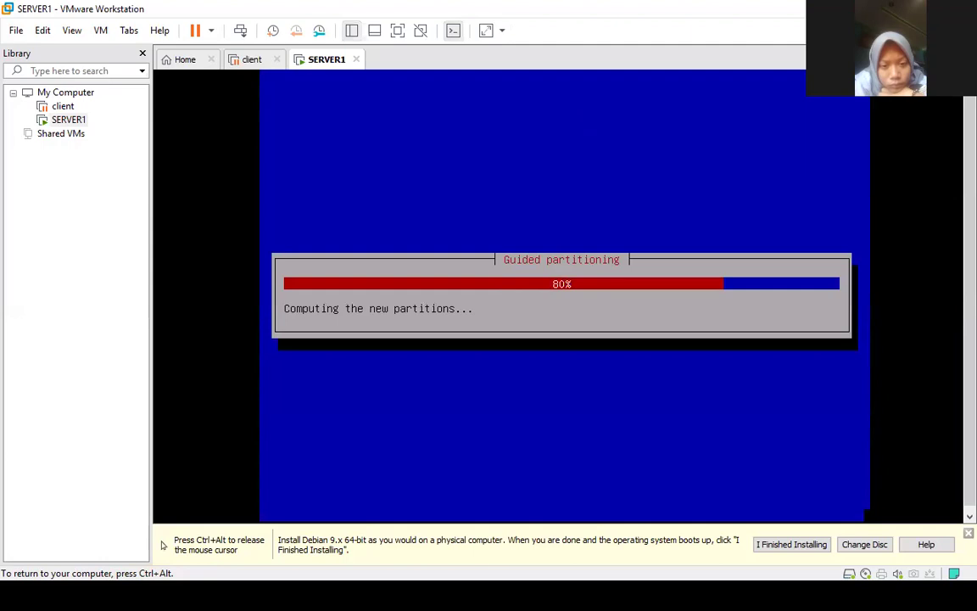
Finish the guided partitioning and agree to write the changes to the disk.
key(Return)
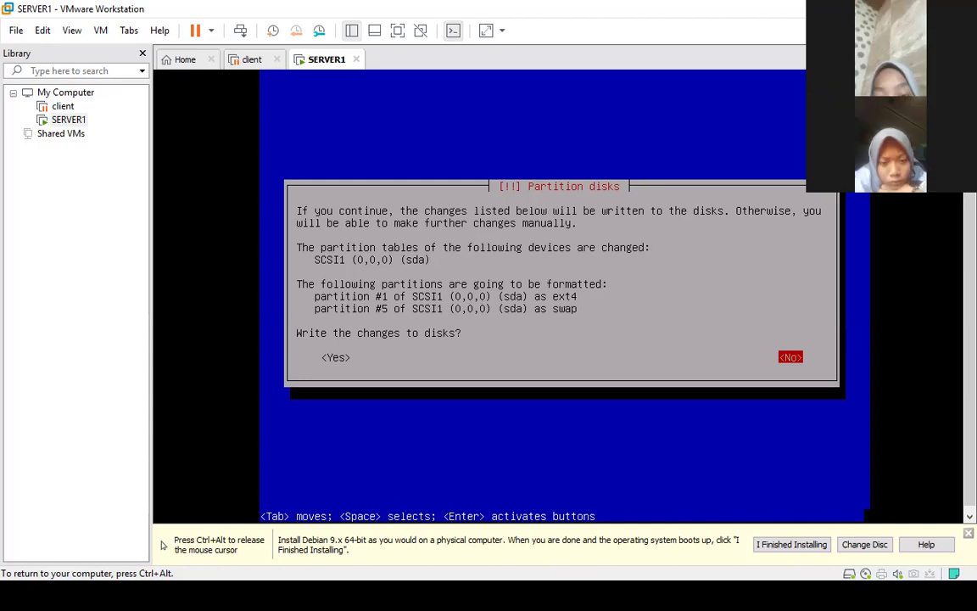
key(Tab)
key(Return)
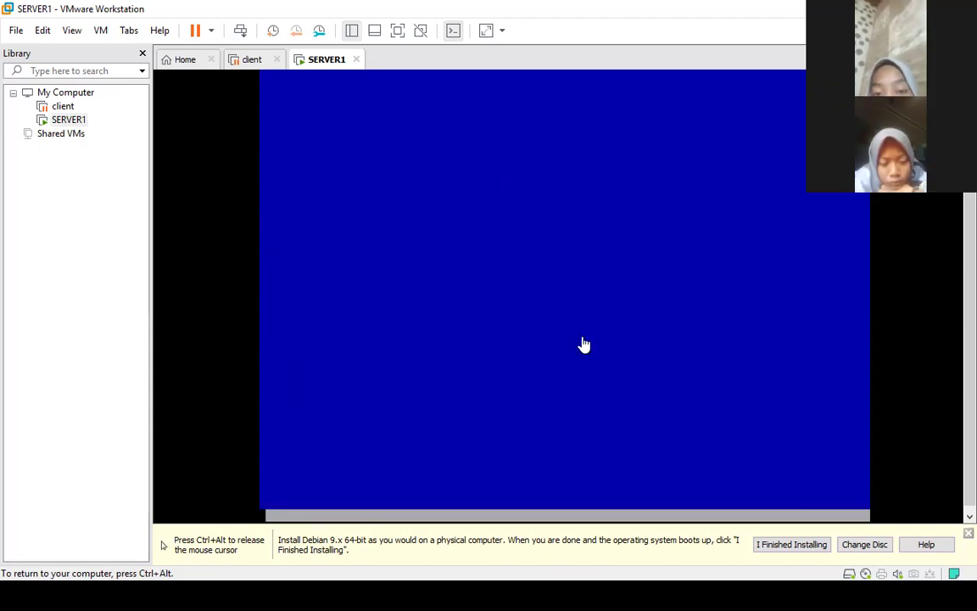
Configure the package manager without scanning another CD or DVD and without a network mirror.
key(ctrl+alt)
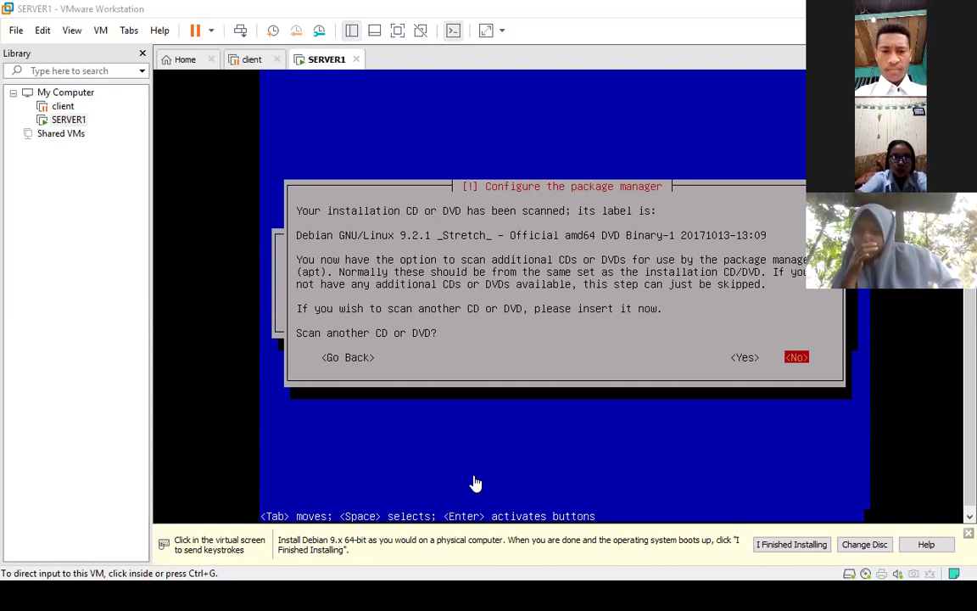
click(631, 309)
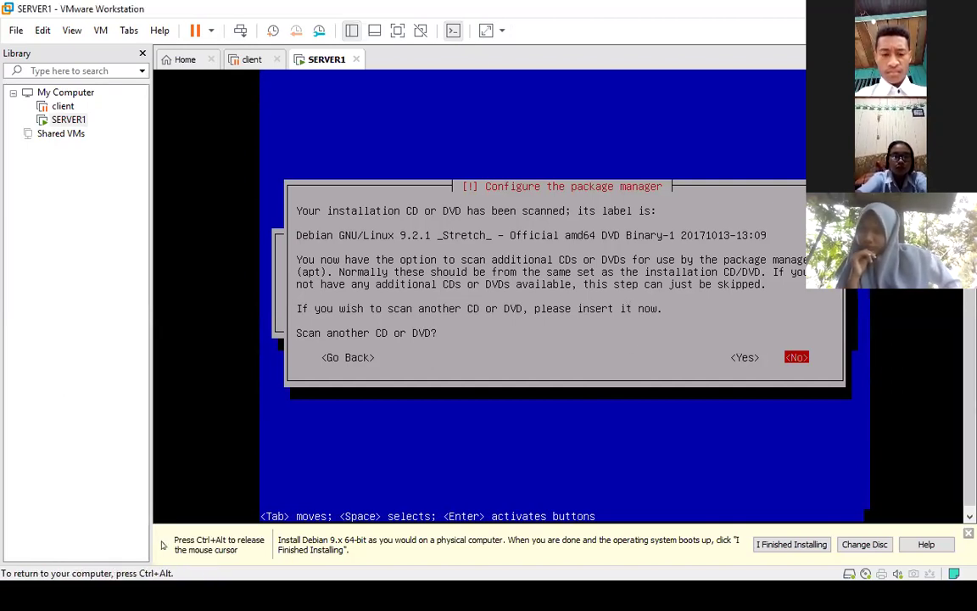
key(Return)
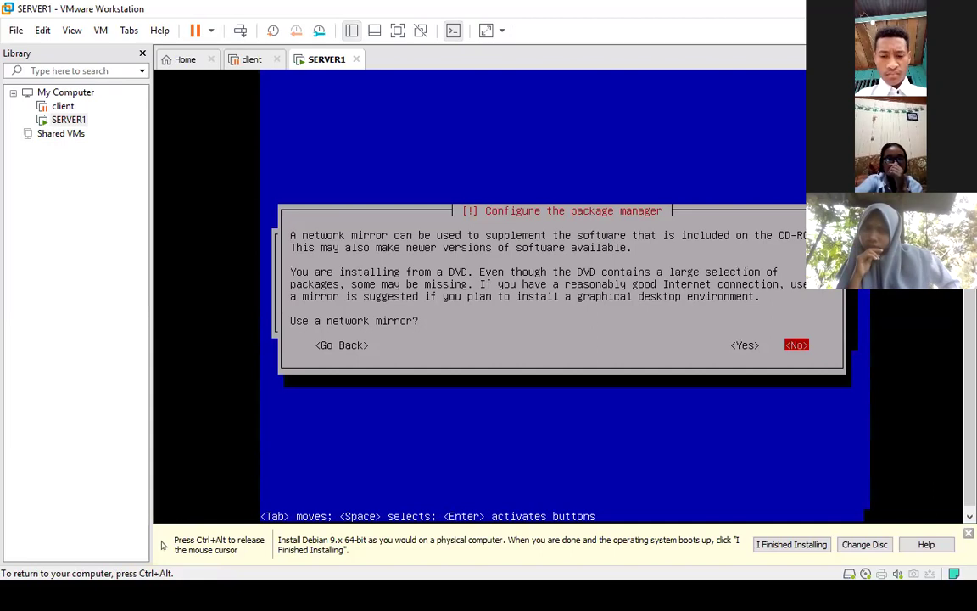
key(Return)
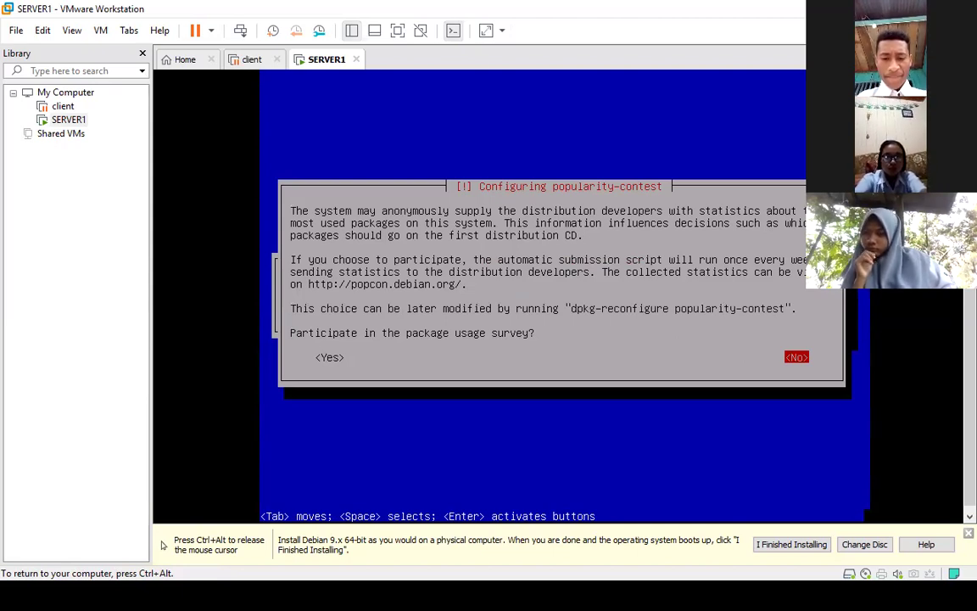
Decline participation in the package usage survey.
key(Return)
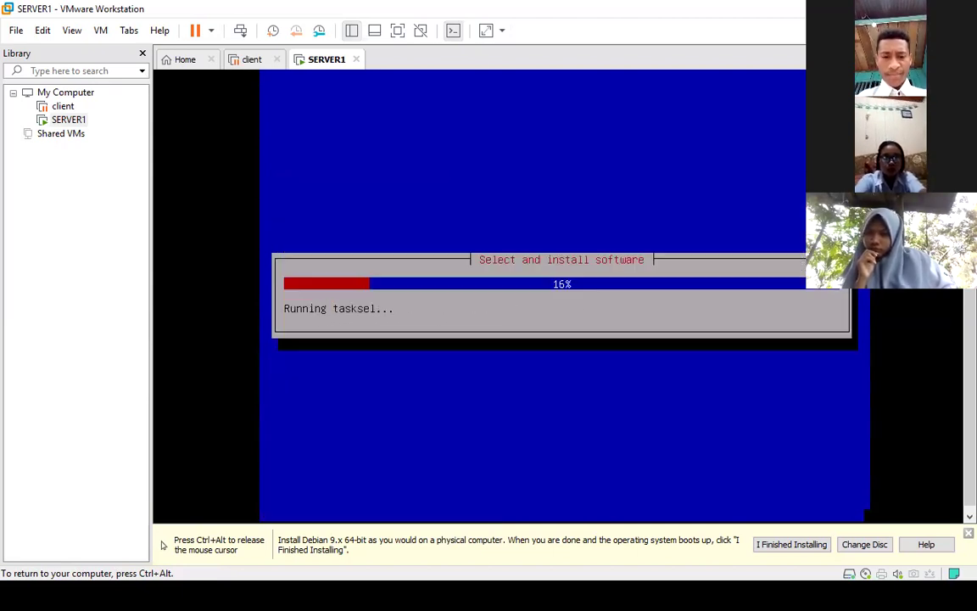
key(ctrl+alt)
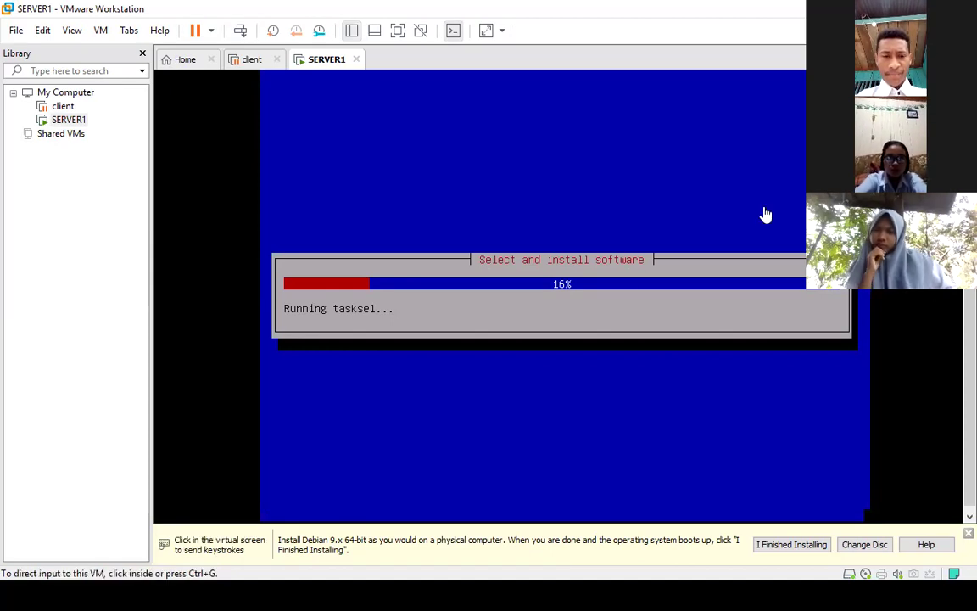
click(740, 279)
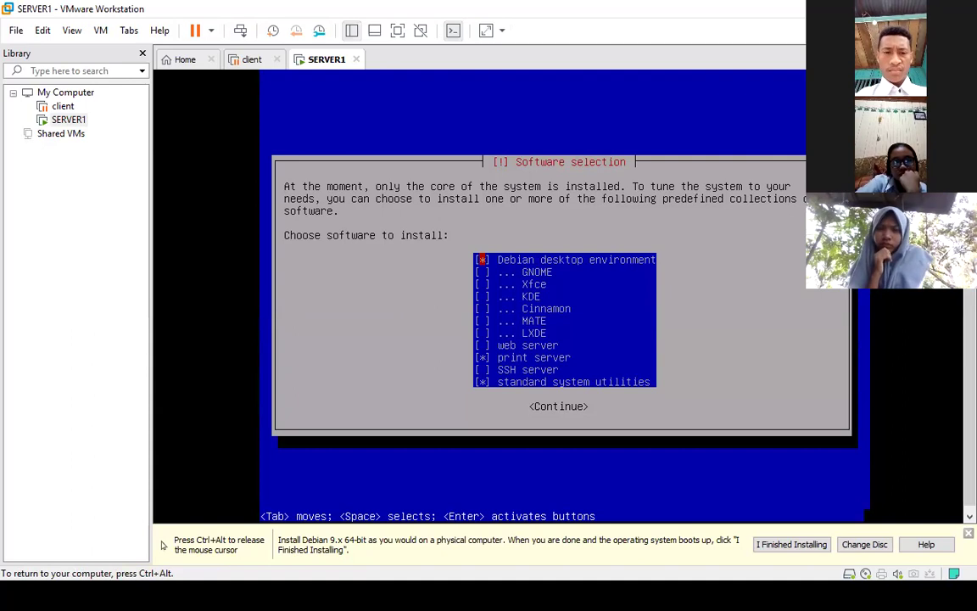
key(ctrl+alt)
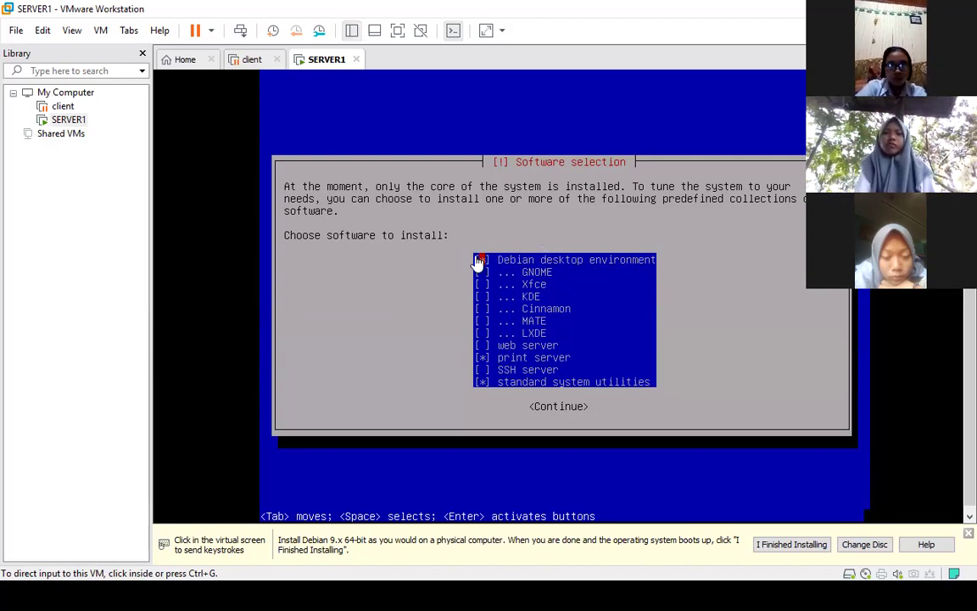
click(506, 259)
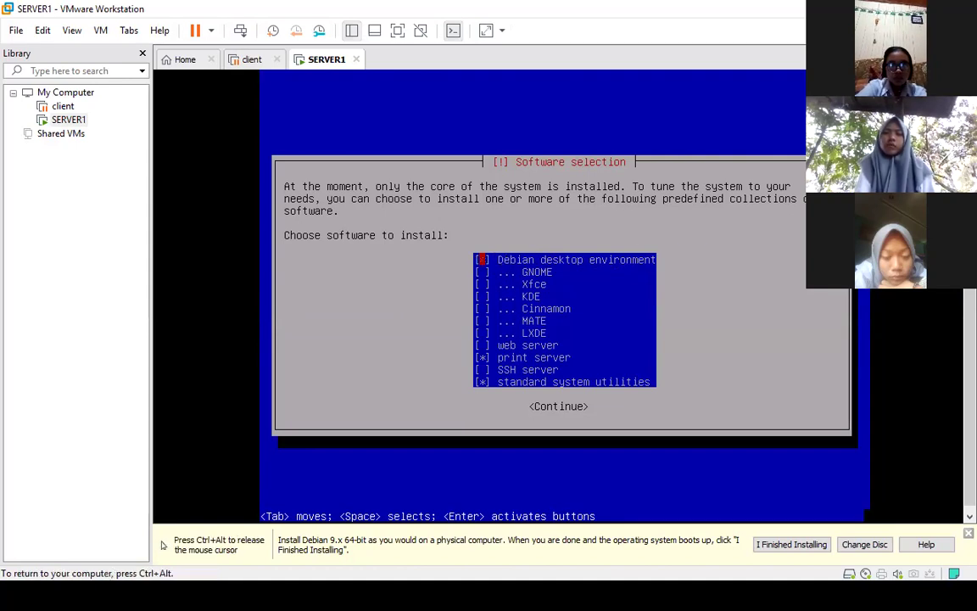
key(ctrl+alt)
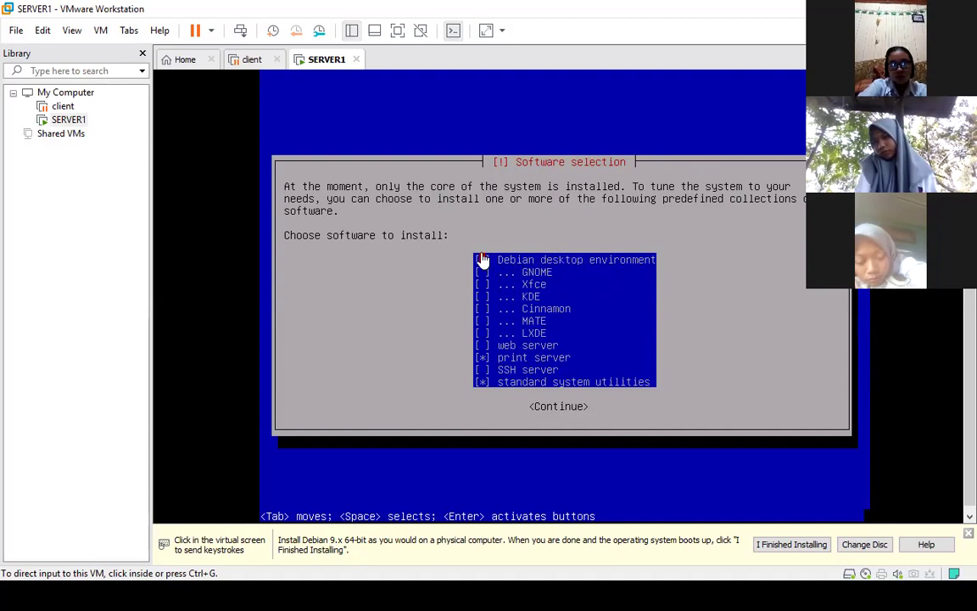
click(571, 271)
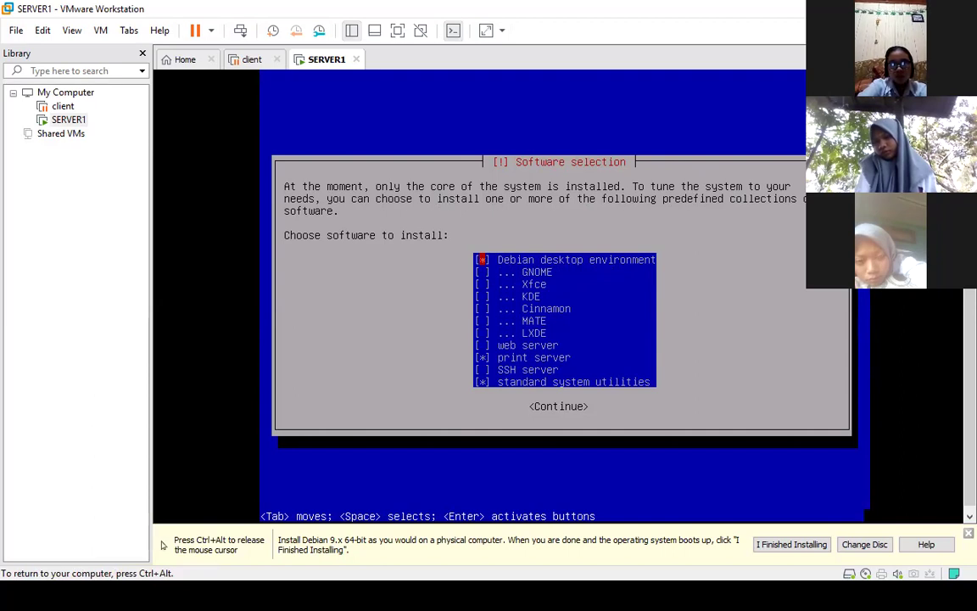
key(ctrl+alt)
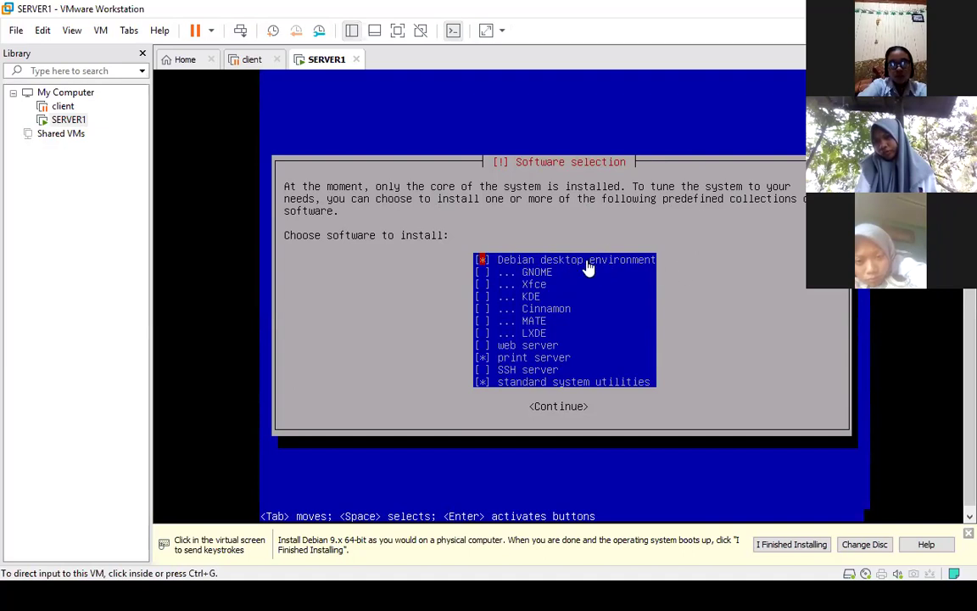
Install the Debian desktop environment, print server and standard system utilities from the software selection.
click(528, 261)
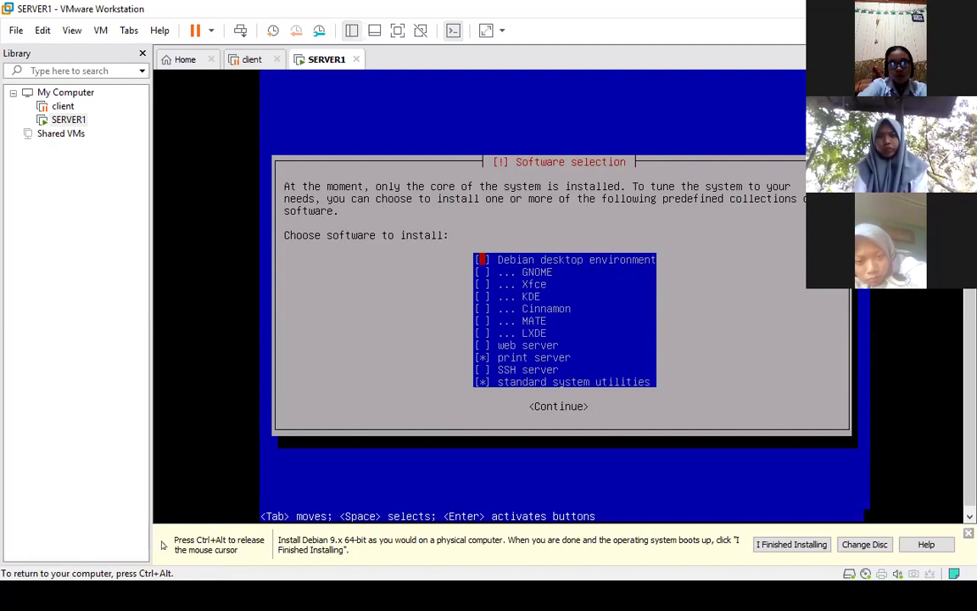
key(ctrl+alt)
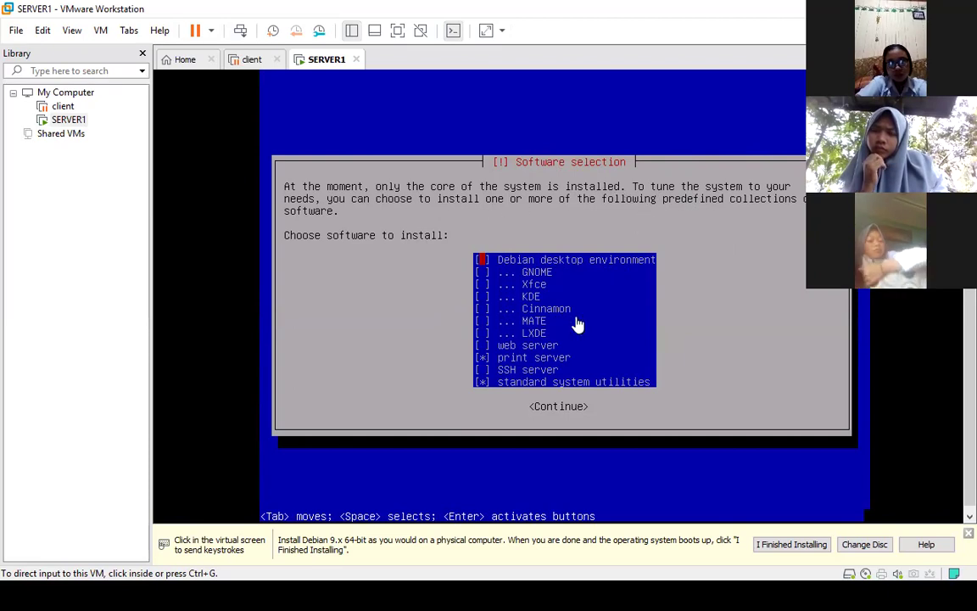
click(536, 268)
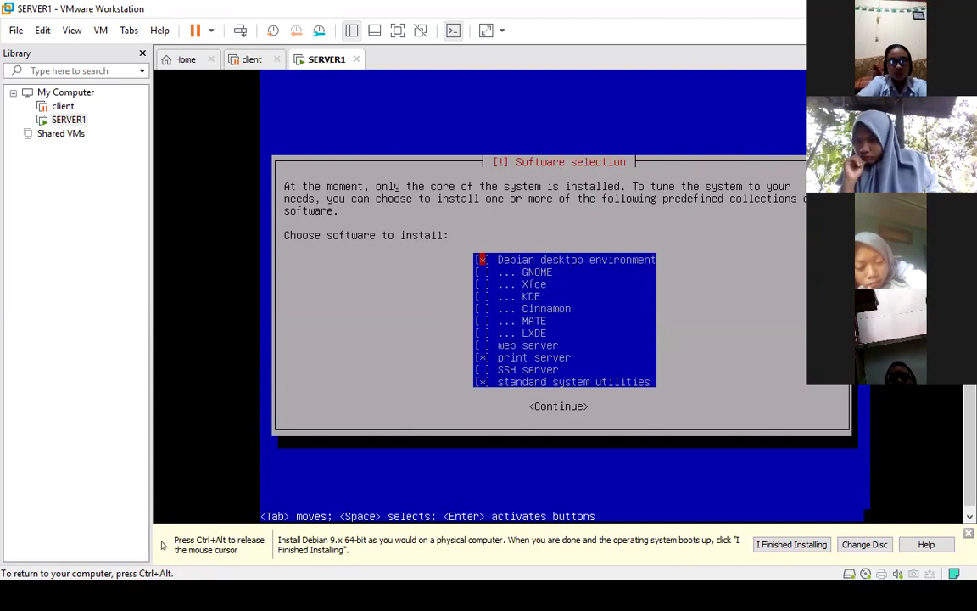
key(Return)
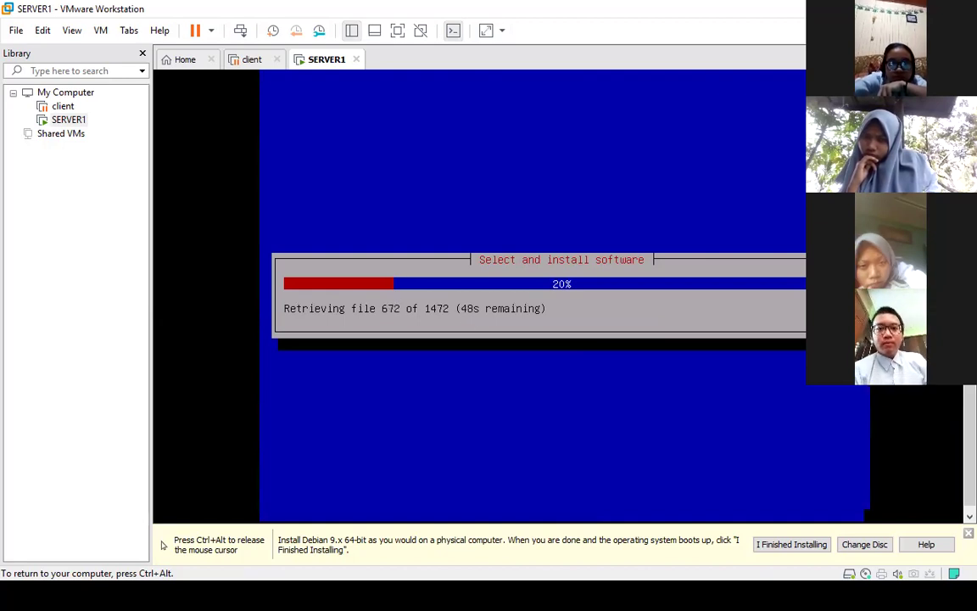
key(ctrl+alt)
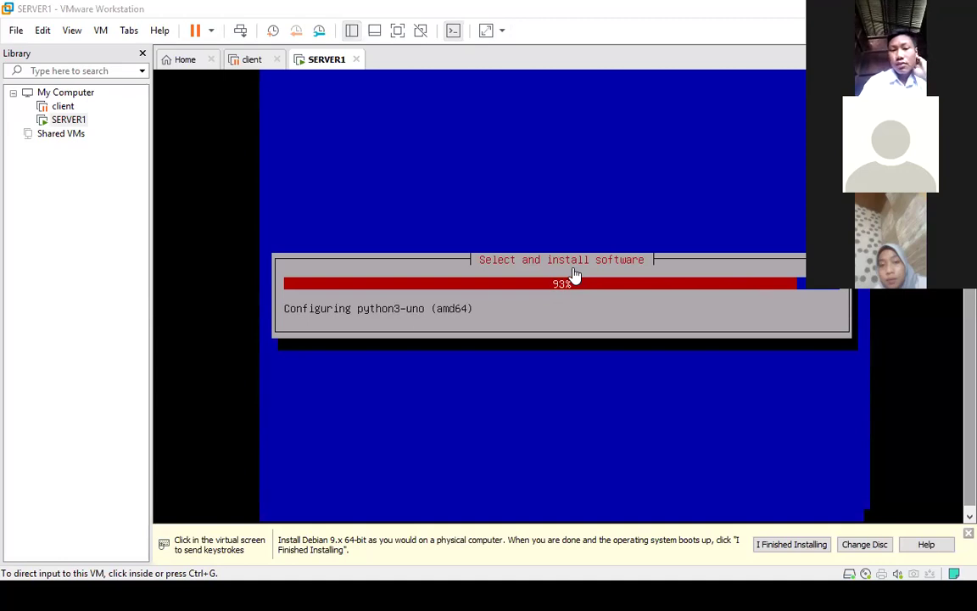
click(530, 377)
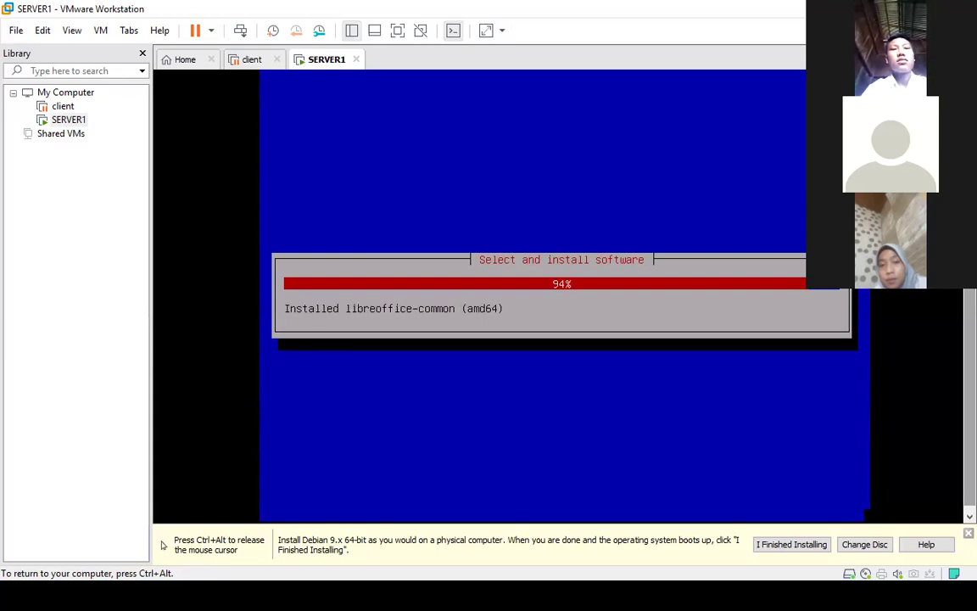
key(ctrl+alt)
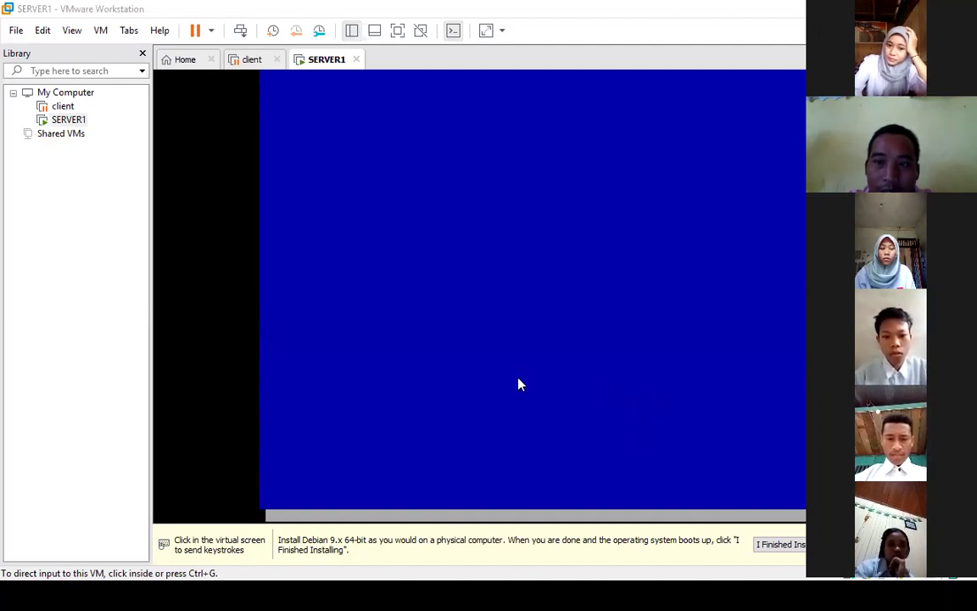
click(491, 422)
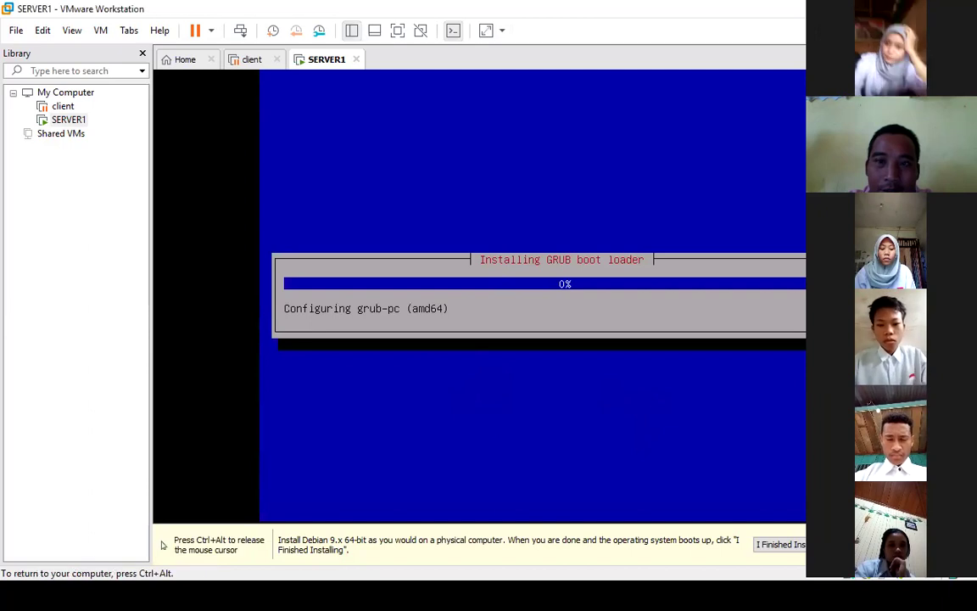
key(ctrl+alt)
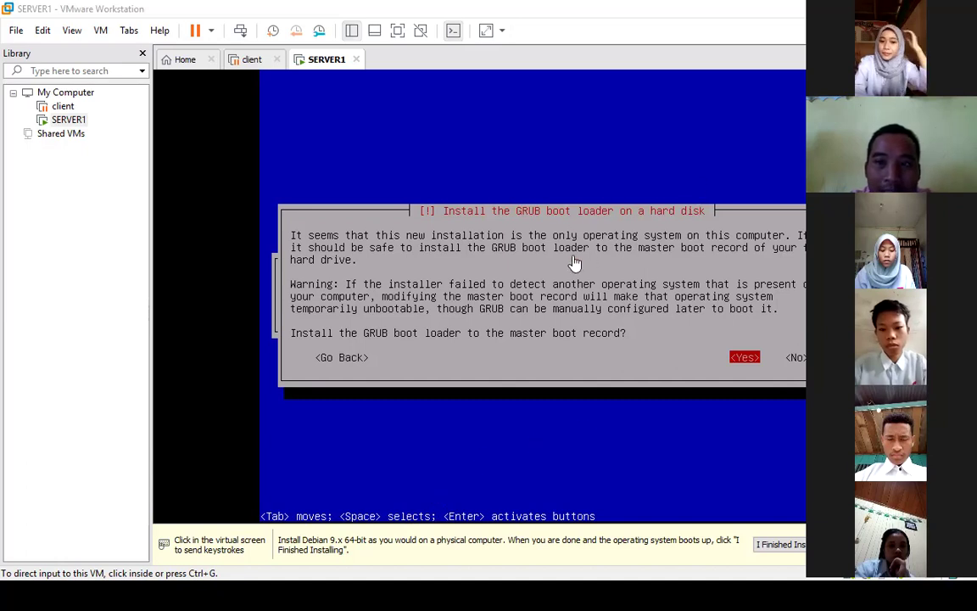
Install the GRUB boot loader to the master boot record on /dev/sda, and finish the installation by booting the new system.
click(559, 164)
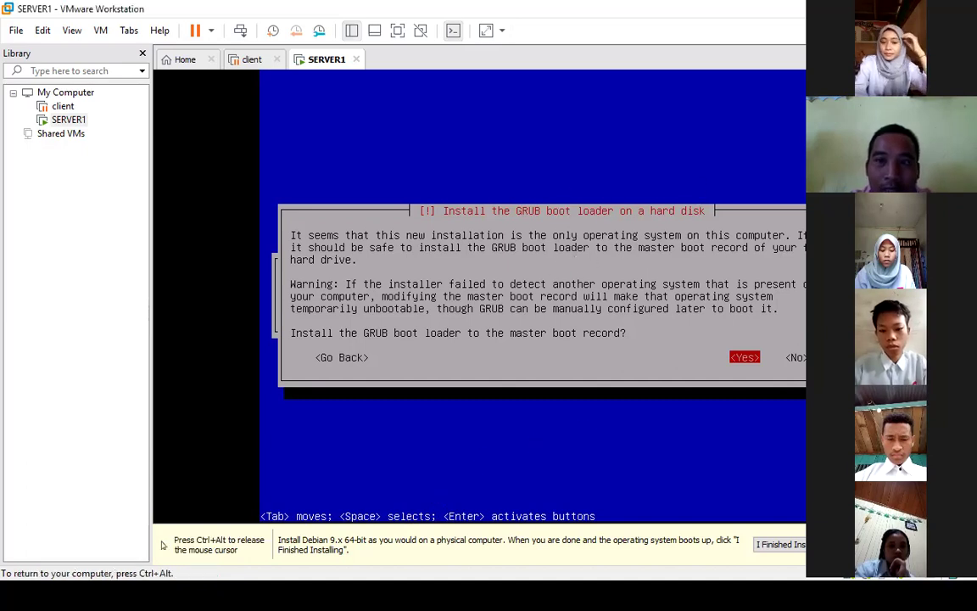
key(ctrl+alt)
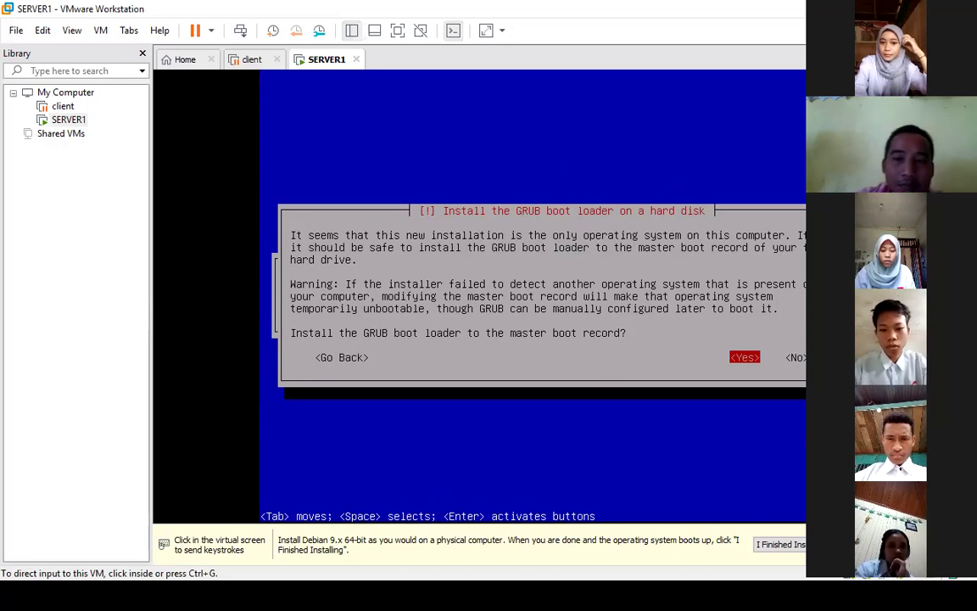
key(ctrl+g)
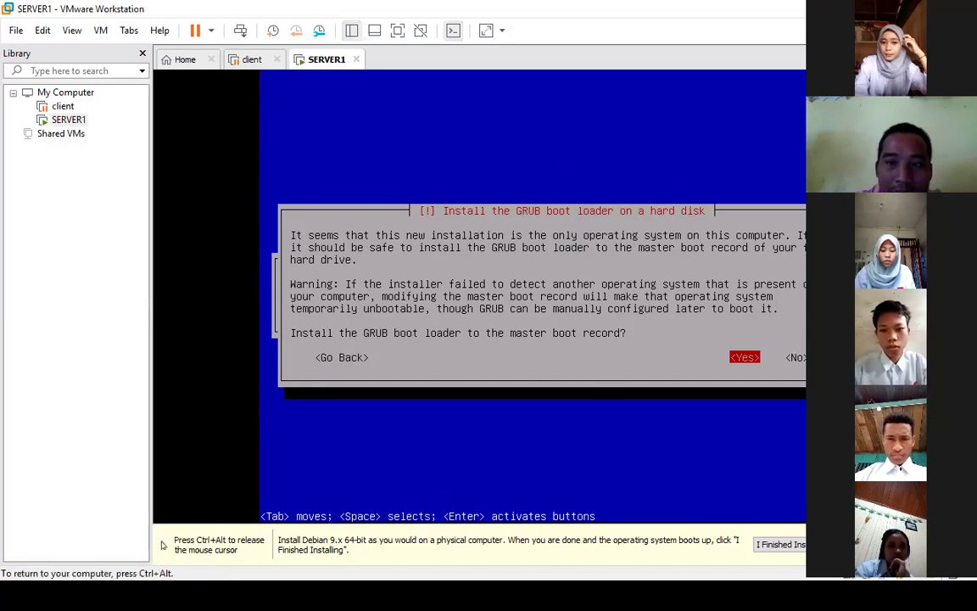
key(Return)
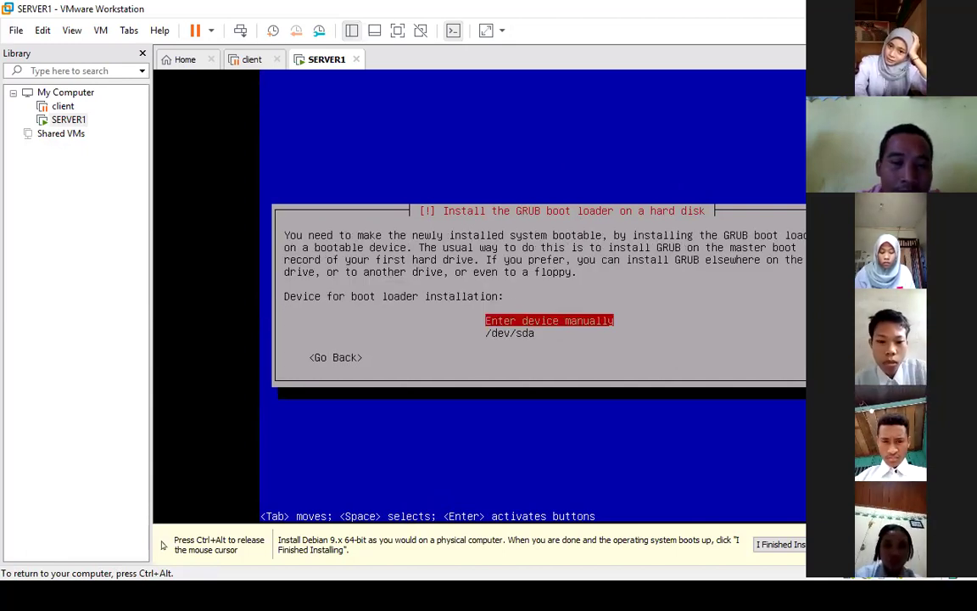
key(Down)
key(Return)
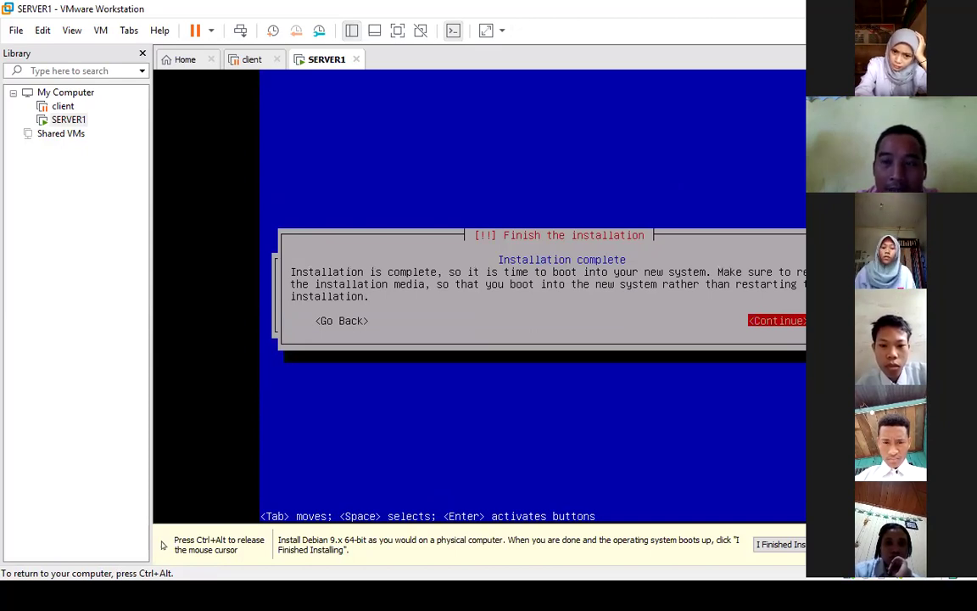
key(Return)
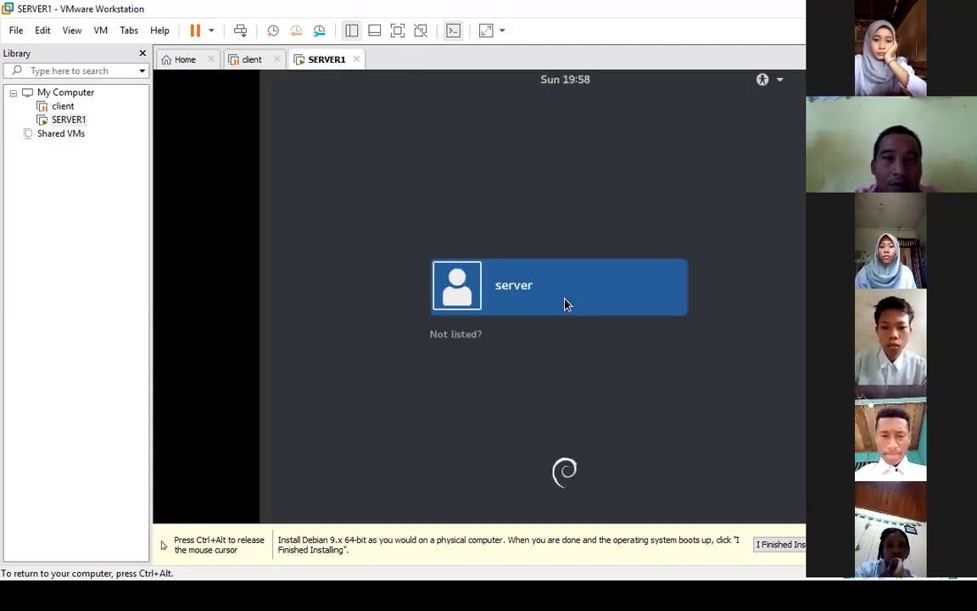
Sign in to the Debian desktop as the server user with the account password.
key(ctrl+alt)
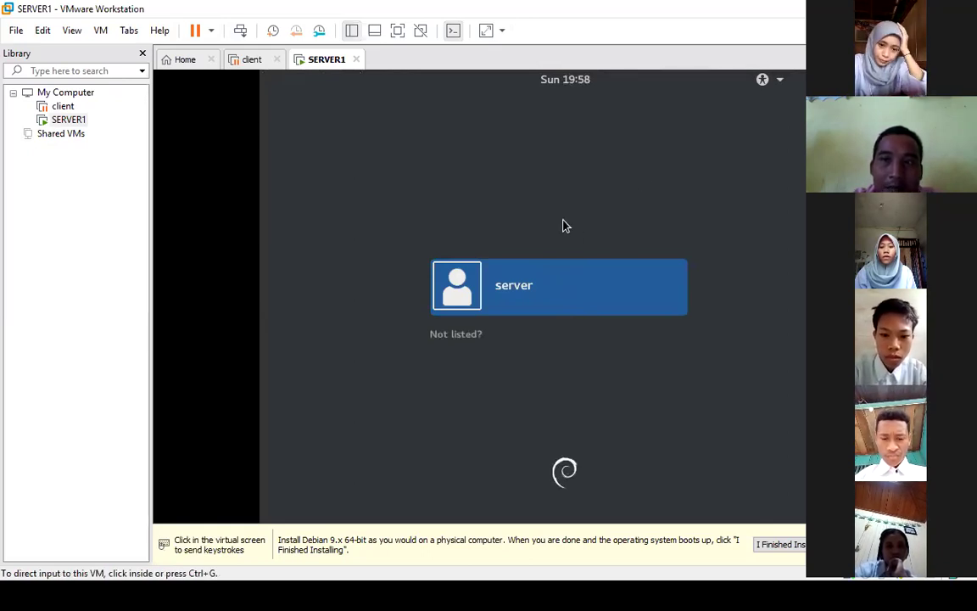
click(604, 152)
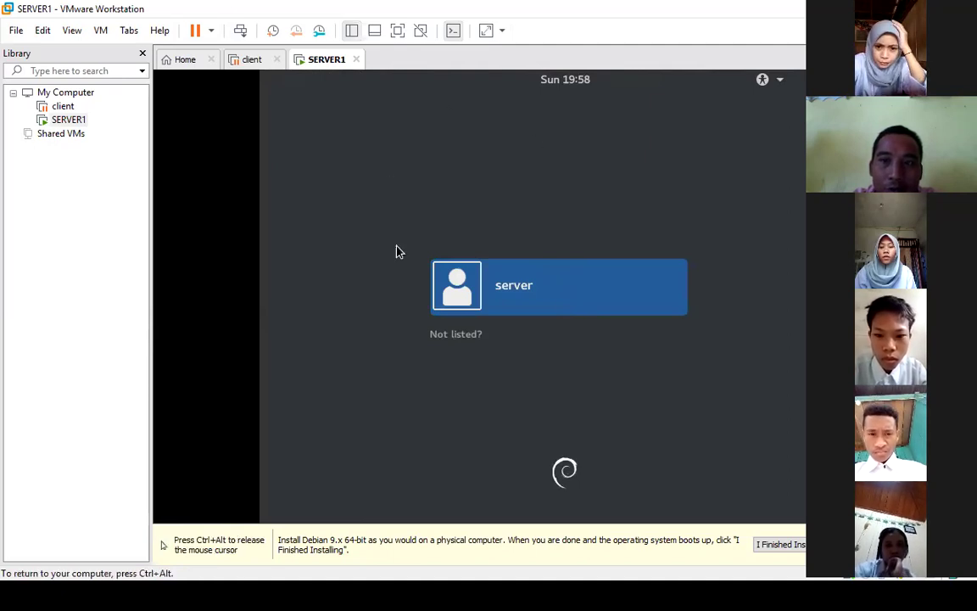
click(526, 301)
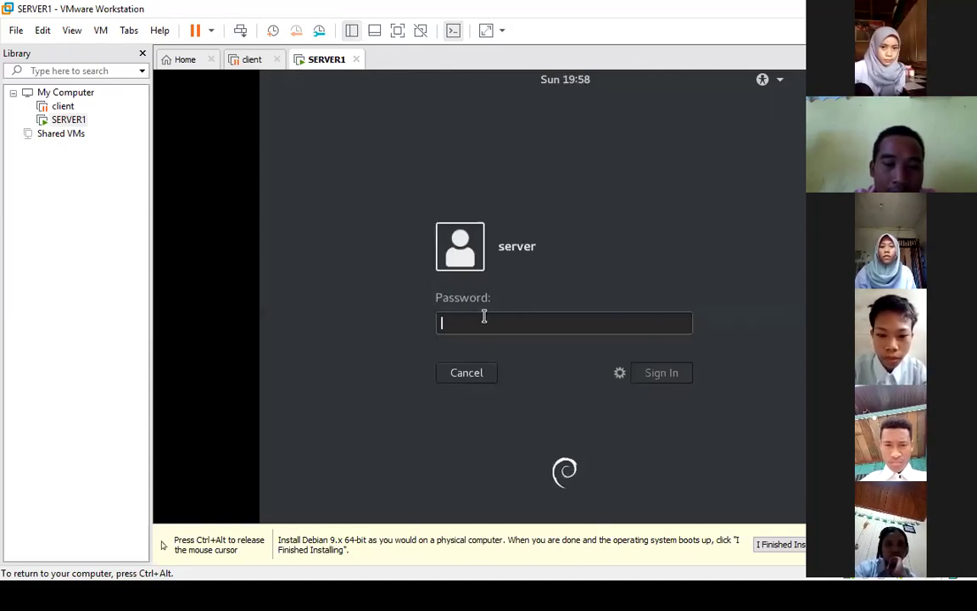
text(s)
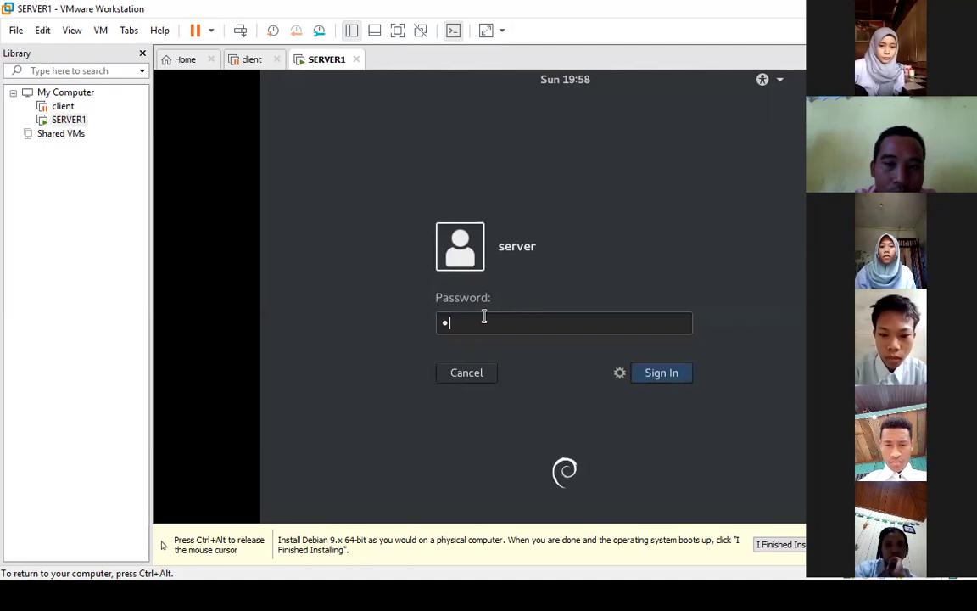
click(656, 379)
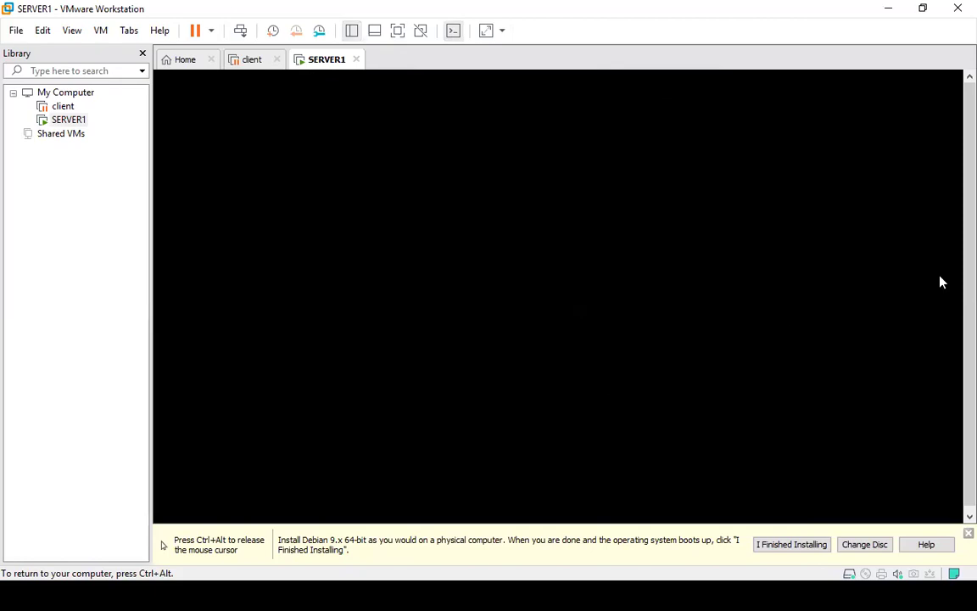
key(ctrl+alt)
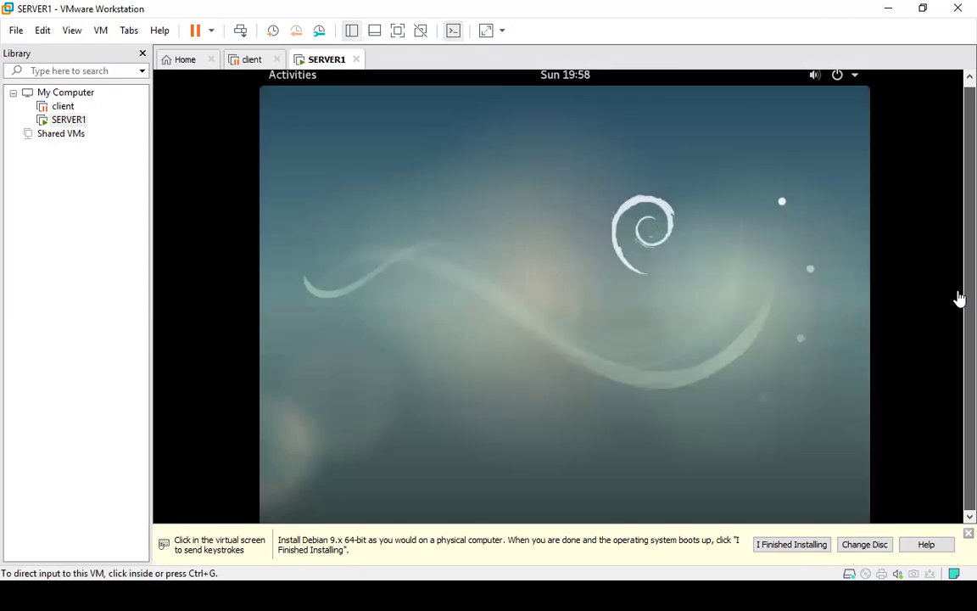
Mark the Debian 9.x guest installation as finished for the SERVER1 virtual machine.
click(595, 305)
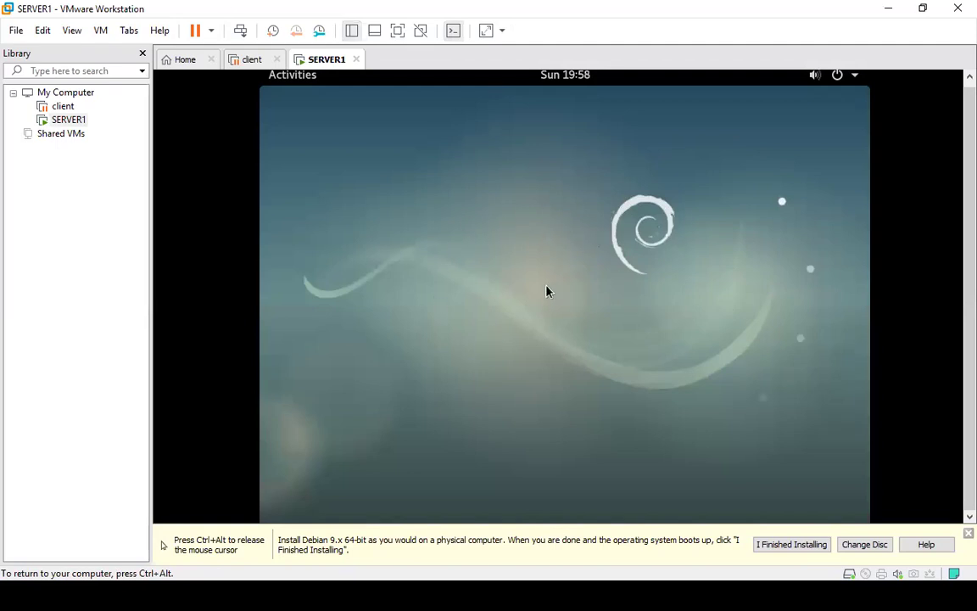
key(ctrl+alt)
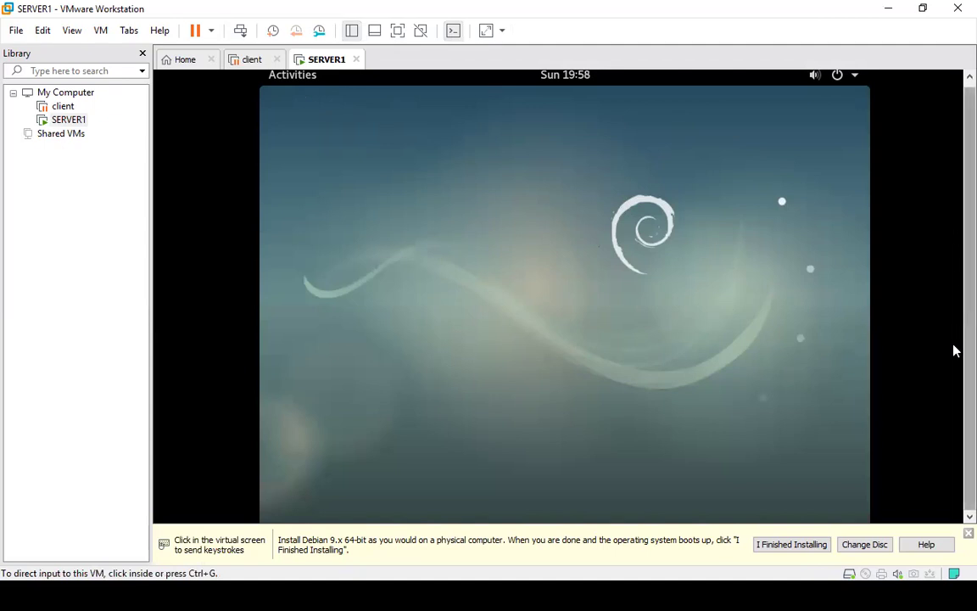
click(774, 545)
click(306, 264)
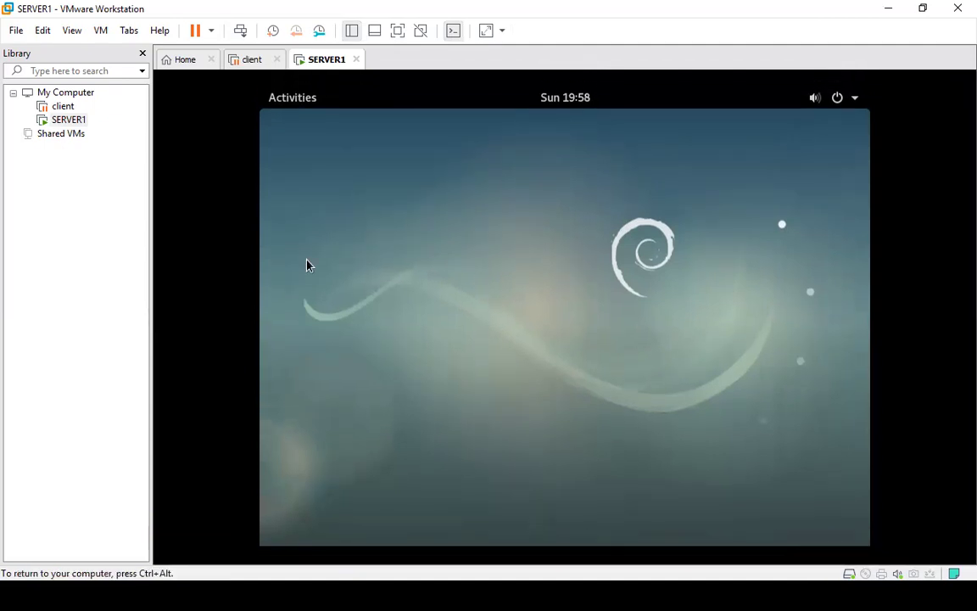
Open the Activities overview to examine the available applications, and return to the empty desktop.
key(ctrl+alt)
click(297, 109)
click(292, 98)
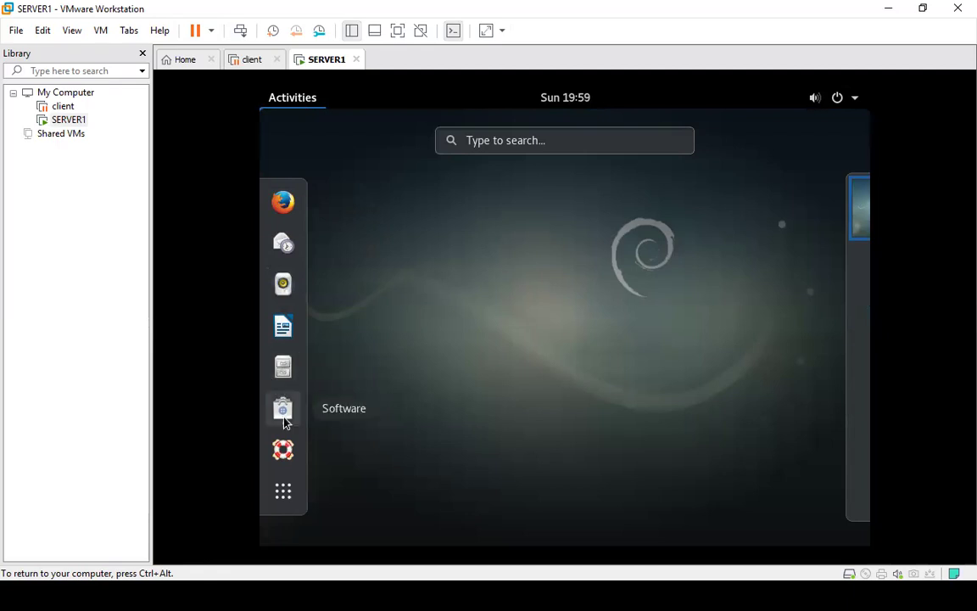
click(717, 366)
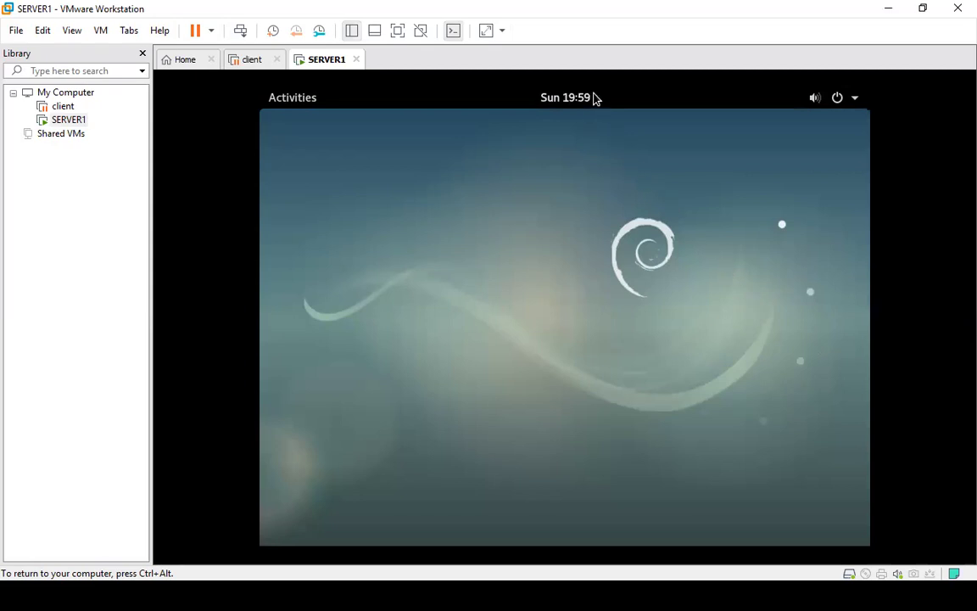
key(ctrl+alt)
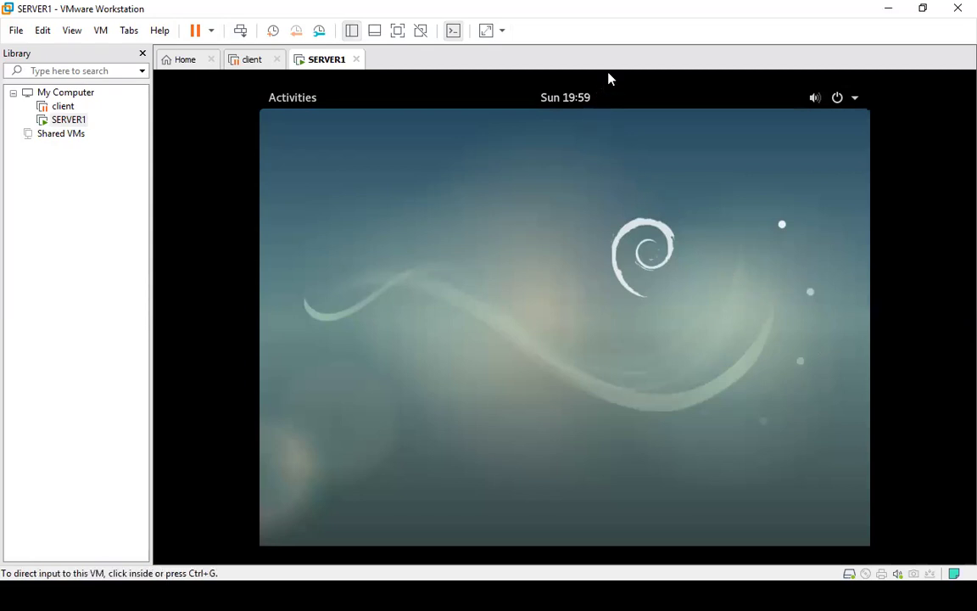